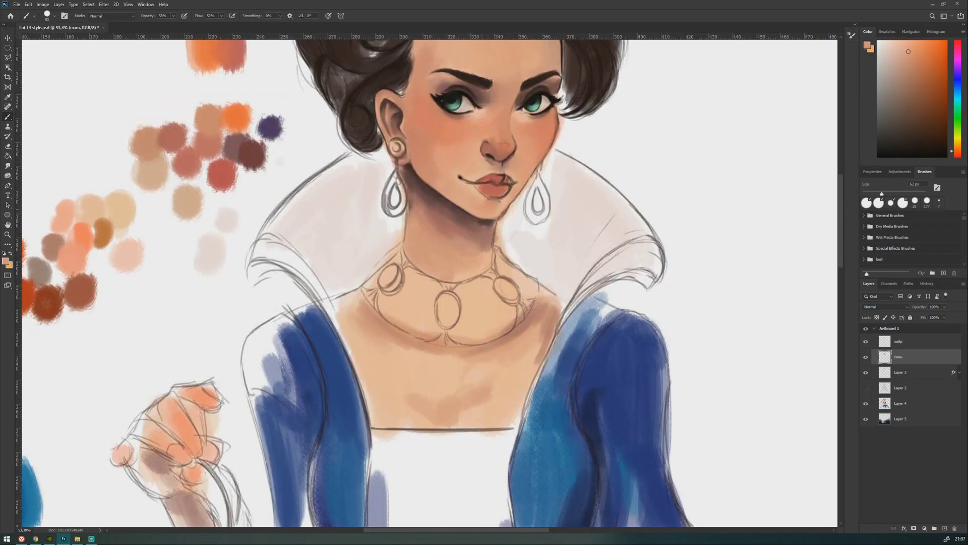
Refine the skin shading on the neck and upper chest using tones sampled from the face and neck
{"action": "left_click", "coordinate": [479, 192], "text": "alt"}
{"action": "scroll", "coordinate": [479, 110], "scroll_direction": "up", "scroll_amount": 1}
{"action": "left_click", "coordinate": [508, 159], "text": "alt"}
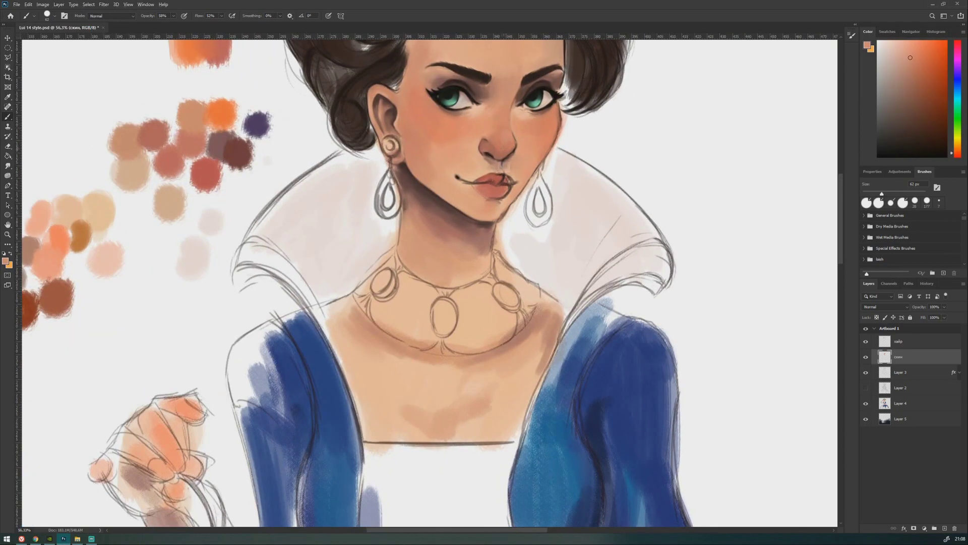
{"action": "left_click", "coordinate": [47, 16]}
{"action": "left_click", "coordinate": [475, 241], "text": "alt"}
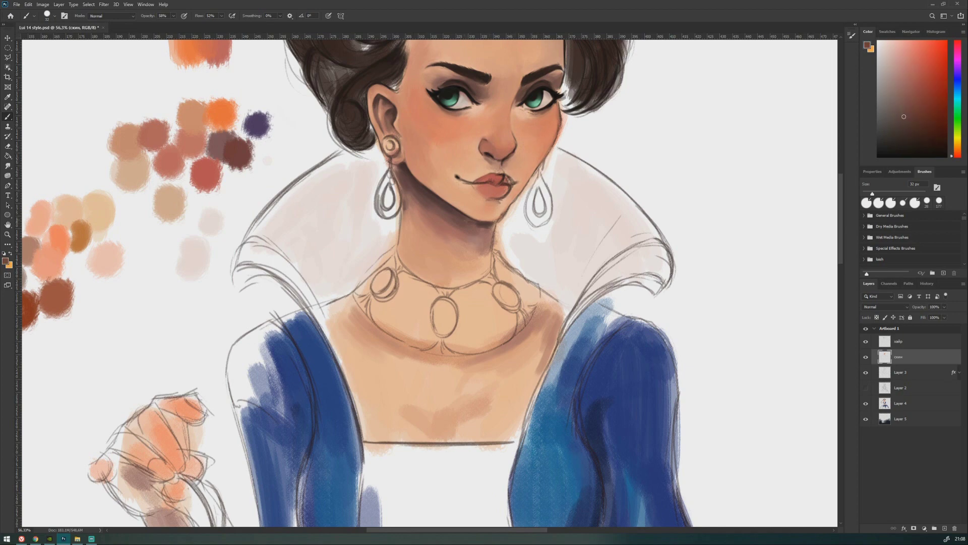
{"action": "left_click", "coordinate": [415, 214], "text": "alt"}
{"action": "left_click", "coordinate": [475, 274], "text": "alt"}
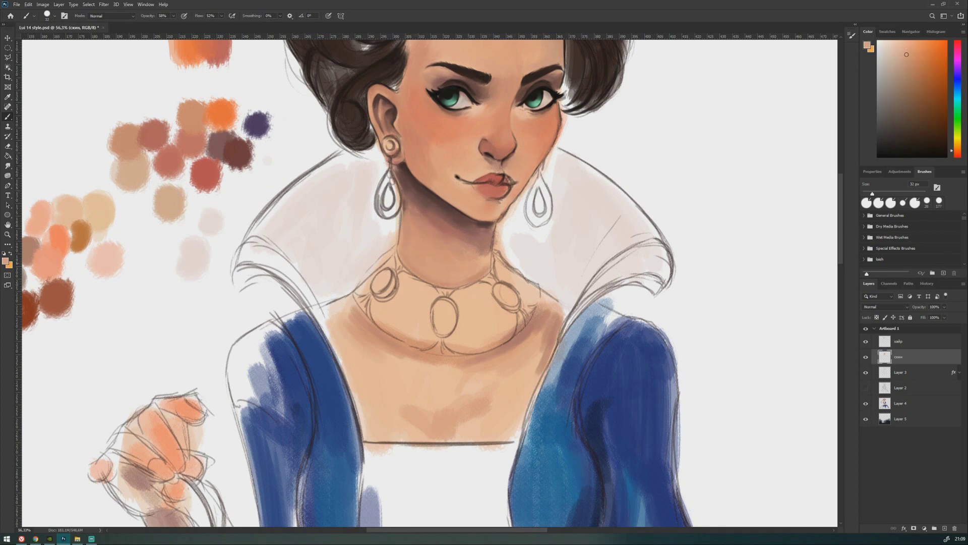
Add a new layer above the skin layer and paint a pale blue highlight on the necklace's left part
{"action": "key", "text": "ctrl+shift+alt+n"}
{"action": "left_click", "coordinate": [883, 42]}
{"action": "left_click", "coordinate": [647, 143]}
{"action": "left_click_drag", "start_coordinate": [416, 331], "coordinate": [374, 298]}
Outline the necklace and its central oval gem in dark blue-grey with a small textured brush
{"action": "left_click", "coordinate": [47, 15]}
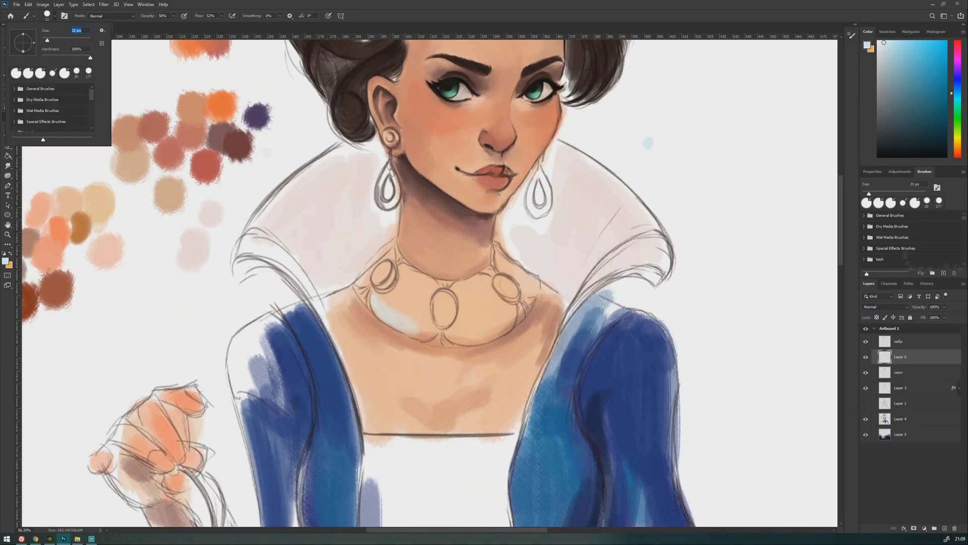
{"action": "left_click", "coordinate": [864, 259]}
{"action": "left_click", "coordinate": [937, 231]}
{"action": "left_click", "coordinate": [47, 16]}
{"action": "key", "text": "Escape"}
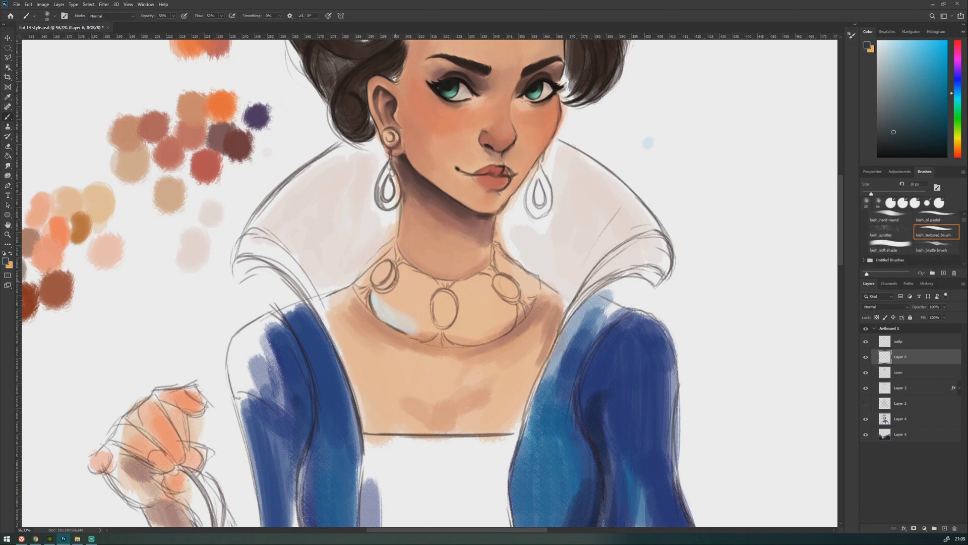
{"action": "key", "text": "bracketleft"}
{"action": "key", "text": "bracketleft"}
{"action": "key", "text": "bracketleft"}
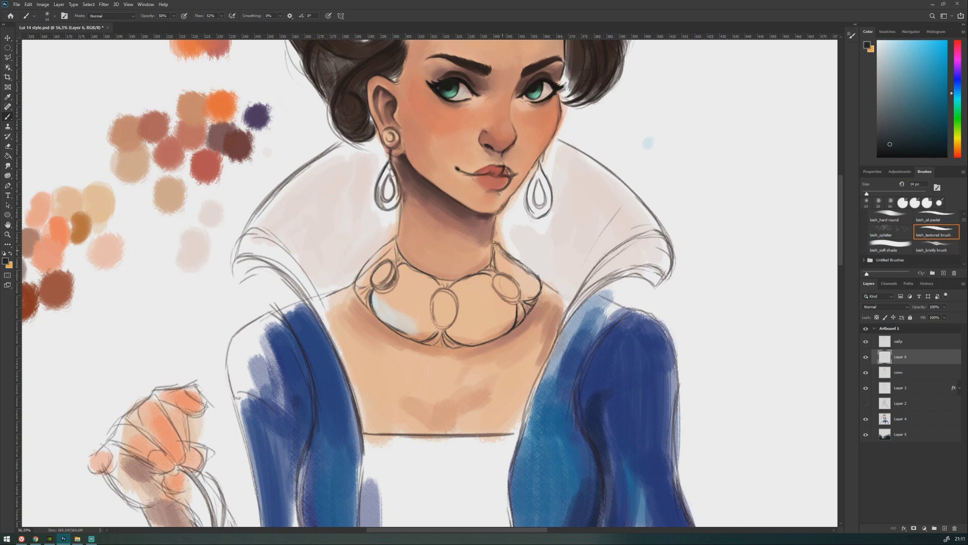
{"action": "left_click_drag", "start_coordinate": [446, 293], "coordinate": [441, 318]}
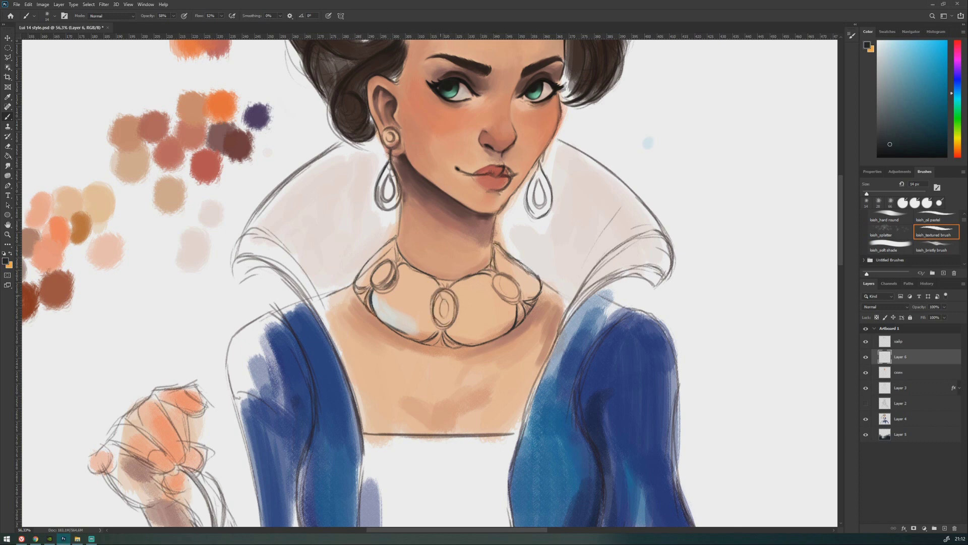
Paint the cleavage shadow and soften the chest tones on the skin layer with a larger brush and sampled skin colours
{"action": "left_click", "coordinate": [900, 372]}
{"action": "left_click", "coordinate": [47, 16]}
{"action": "left_click", "coordinate": [30, 65]}
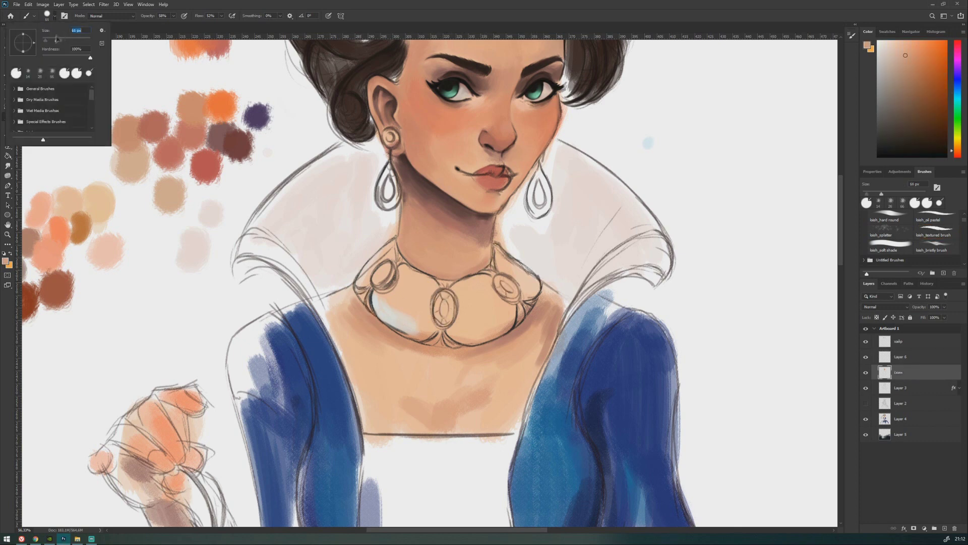
{"action": "left_click", "coordinate": [343, 300], "text": "alt"}
{"action": "left_click_drag", "start_coordinate": [434, 411], "coordinate": [440, 430]}
{"action": "left_click", "coordinate": [457, 406], "text": "alt"}
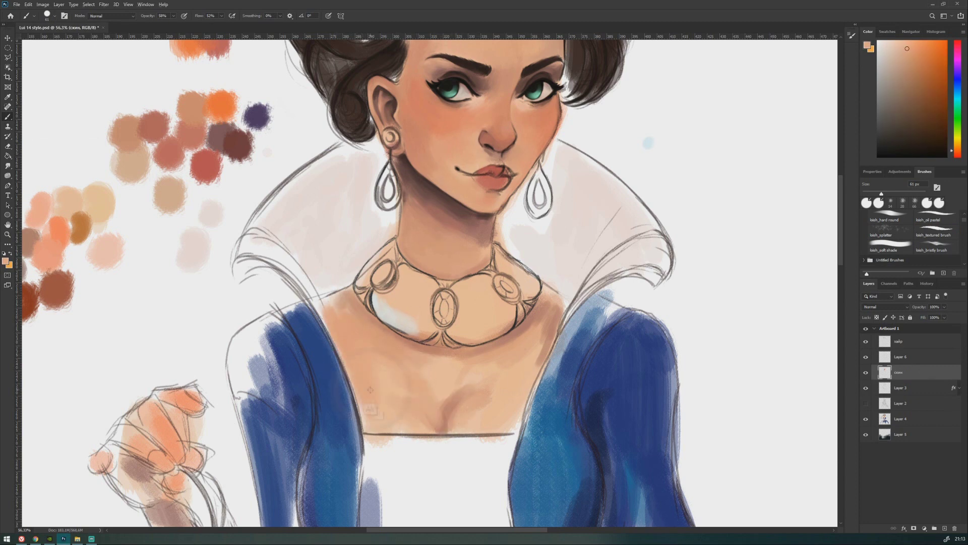
Shade both sides of the chest along the dress edges using the enlarged Hard Round Pressure brush and sampled skin tones
{"action": "left_click", "coordinate": [53, 16]}
{"action": "key", "text": "Escape"}
{"action": "scroll", "coordinate": [897, 237], "scroll_direction": "up", "scroll_amount": 5}
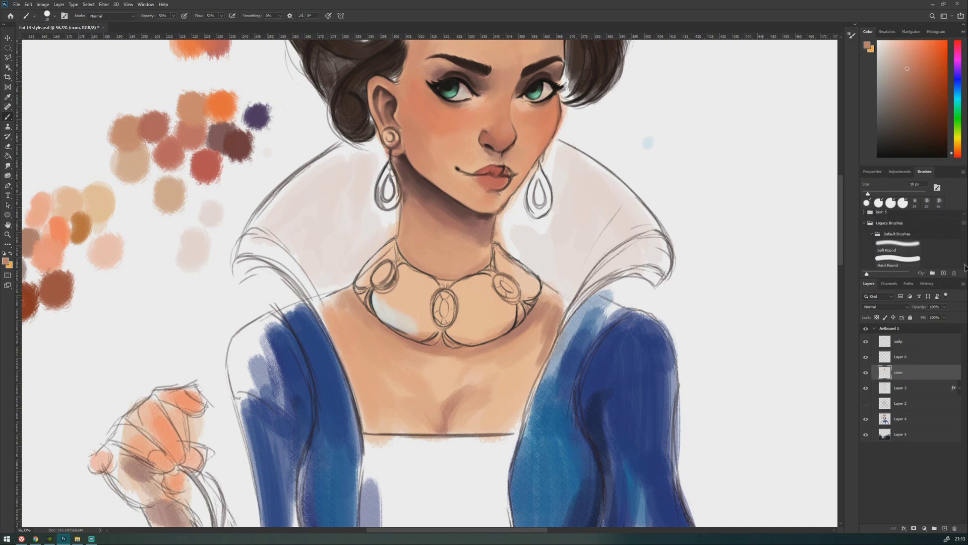
{"action": "left_click", "coordinate": [897, 237]}
{"action": "key", "text": "bracketright"}
{"action": "key", "text": "bracketright"}
{"action": "key", "text": "bracketright"}
{"action": "key", "text": "bracketright"}
{"action": "key", "text": "bracketright"}
{"action": "key", "text": "bracketright"}
{"action": "key", "text": "bracketright"}
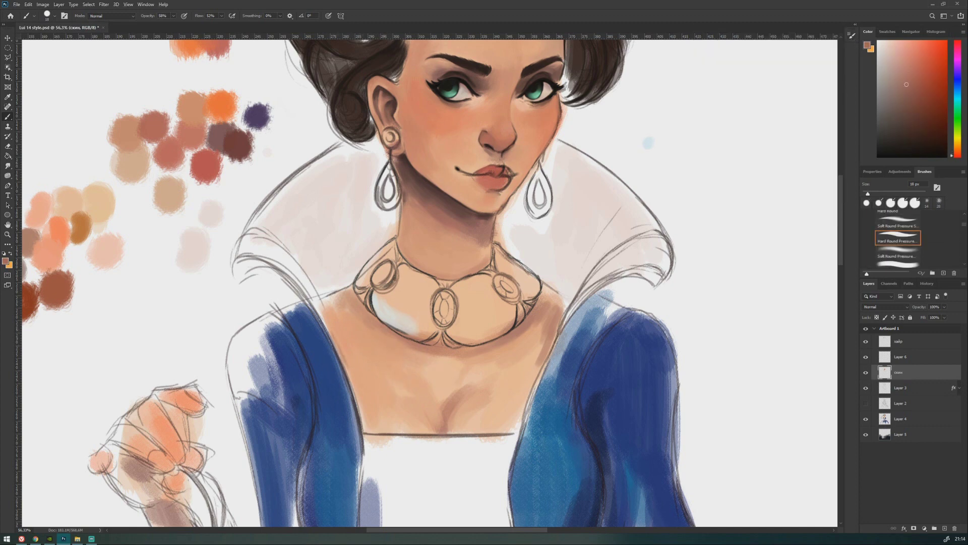
{"action": "left_click_drag", "start_coordinate": [353, 363], "coordinate": [353, 416]}
{"action": "left_click_drag", "start_coordinate": [533, 361], "coordinate": [533, 419]}
{"action": "left_click", "coordinate": [333, 303], "text": "alt"}
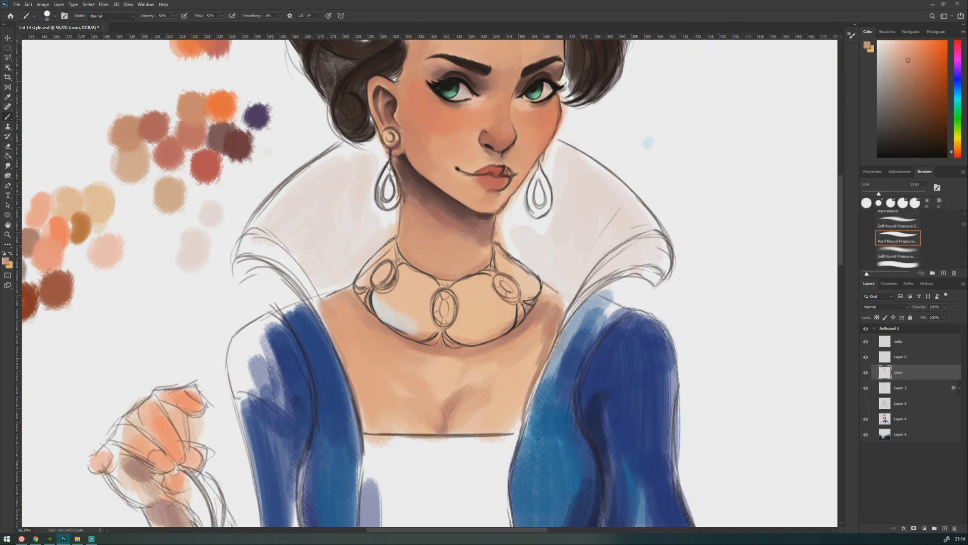
Blend the chest and cleavage into smooth skin transitions using a larger brush and colours sampled from the chest and neck
{"action": "mouse_move", "coordinate": [421, 358]}
{"action": "left_mouse_down"}
{"action": "mouse_move", "coordinate": [438, 389]}
{"action": "mouse_move", "coordinate": [491, 383]}
{"action": "left_mouse_up"}
{"action": "key", "text": "bracketright"}
{"action": "key", "text": "bracketright"}
{"action": "key", "text": "bracketright"}
{"action": "left_click", "coordinate": [455, 379], "text": "alt"}
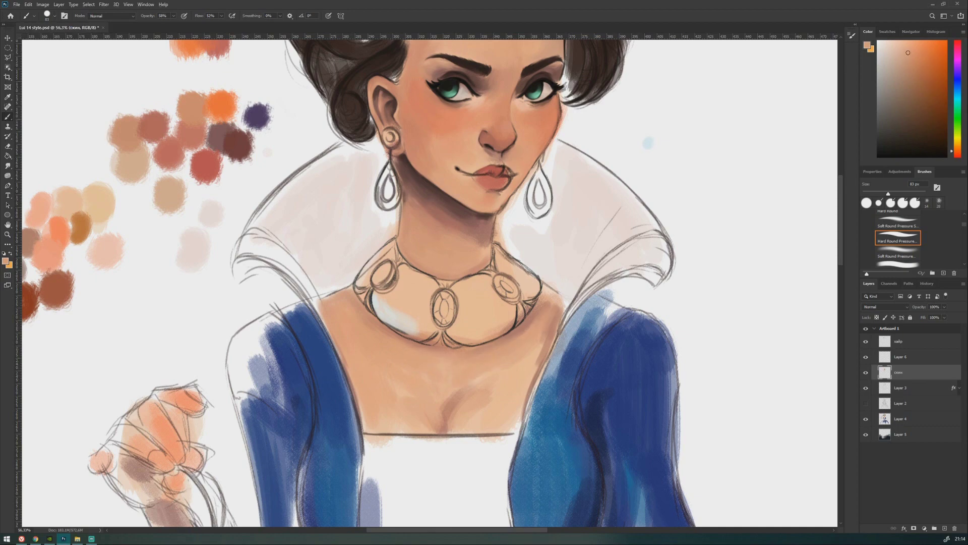
{"action": "mouse_move", "coordinate": [539, 345]}
{"action": "left_mouse_down"}
{"action": "mouse_move", "coordinate": [491, 388]}
{"action": "mouse_move", "coordinate": [529, 396]}
{"action": "left_mouse_up"}
{"action": "left_click", "coordinate": [426, 364], "text": "alt"}
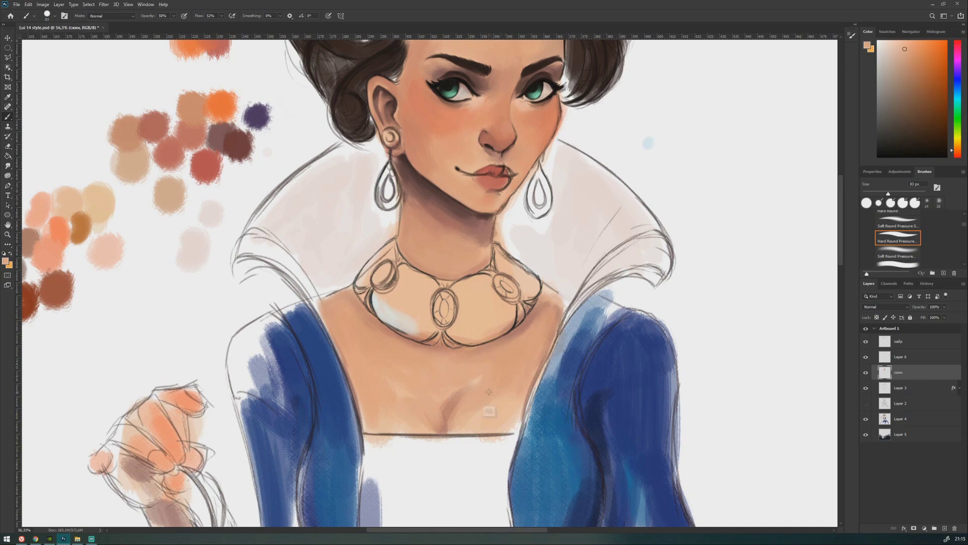
{"action": "mouse_move", "coordinate": [432, 404]}
{"action": "left_mouse_down"}
{"action": "mouse_move", "coordinate": [446, 416]}
{"action": "mouse_move", "coordinate": [462, 383]}
{"action": "left_mouse_up"}
{"action": "left_click", "coordinate": [483, 240], "text": "alt"}
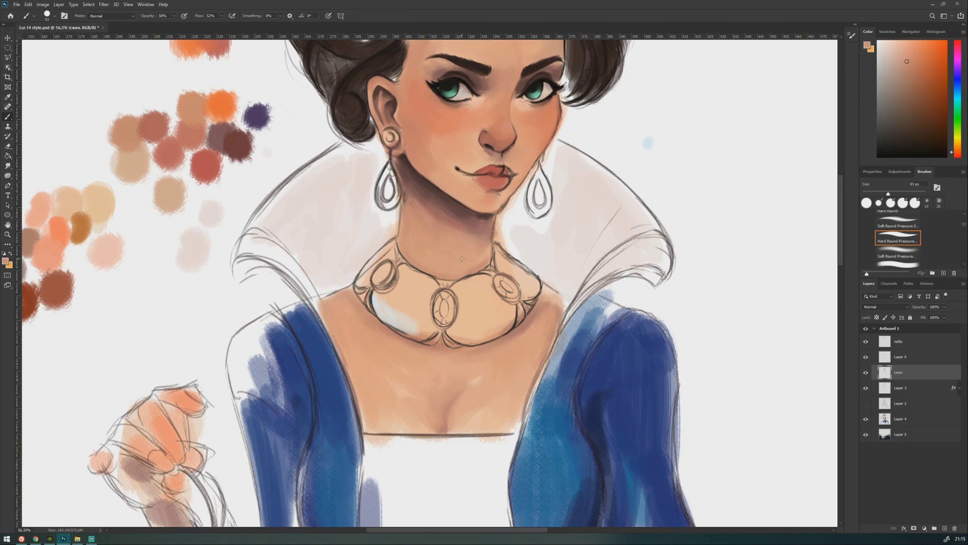
Add a new layer directly above the skin layer and name it "drehi"
{"action": "scroll", "coordinate": [462, 258], "scroll_direction": "up", "scroll_amount": 3}
{"action": "scroll", "coordinate": [429, 283], "scroll_direction": "down", "scroll_amount": 6}
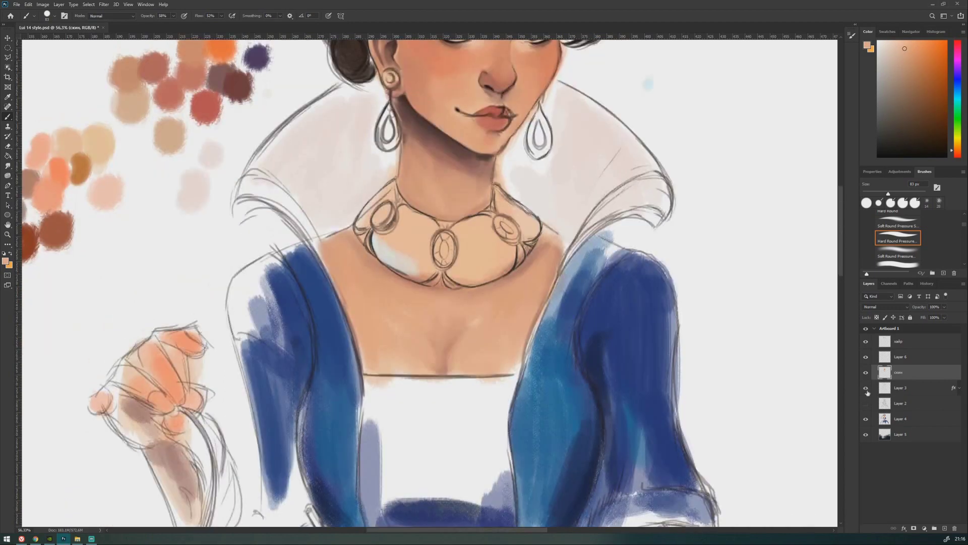
{"action": "left_click", "coordinate": [945, 528]}
{"action": "double_click", "coordinate": [899, 371]}
{"action": "type", "text": "дрехи"}
{"action": "key", "text": "Return"}
Outline the right front panel's inner edge and the right sleeve seam of the dress in dark navy
{"action": "scroll", "coordinate": [558, 404], "scroll_direction": "down", "scroll_amount": 5}
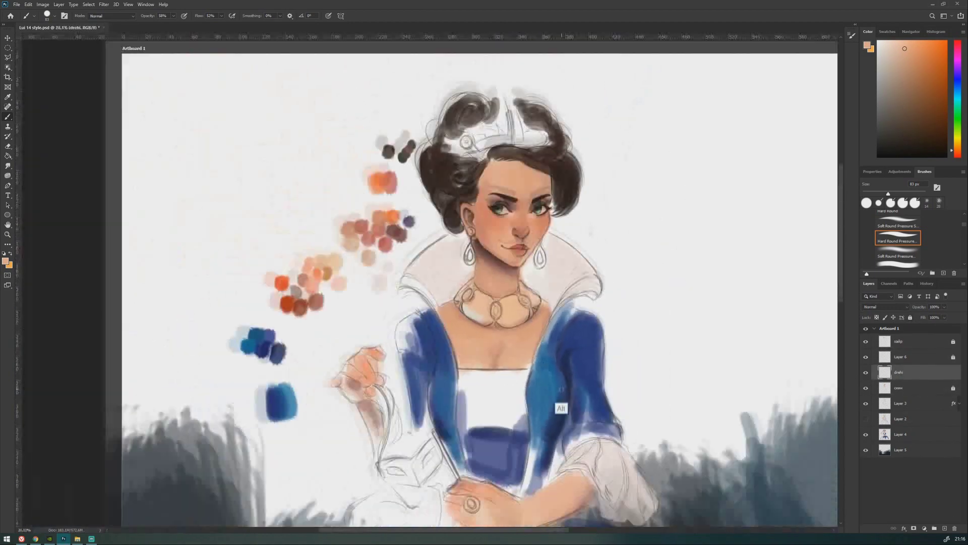
{"action": "scroll", "coordinate": [557, 403], "scroll_direction": "up", "scroll_amount": 5}
{"action": "mouse_move", "coordinate": [534, 247]}
{"action": "left_mouse_down"}
{"action": "mouse_move", "coordinate": [504, 318]}
{"action": "mouse_move", "coordinate": [481, 441]}
{"action": "left_mouse_up"}
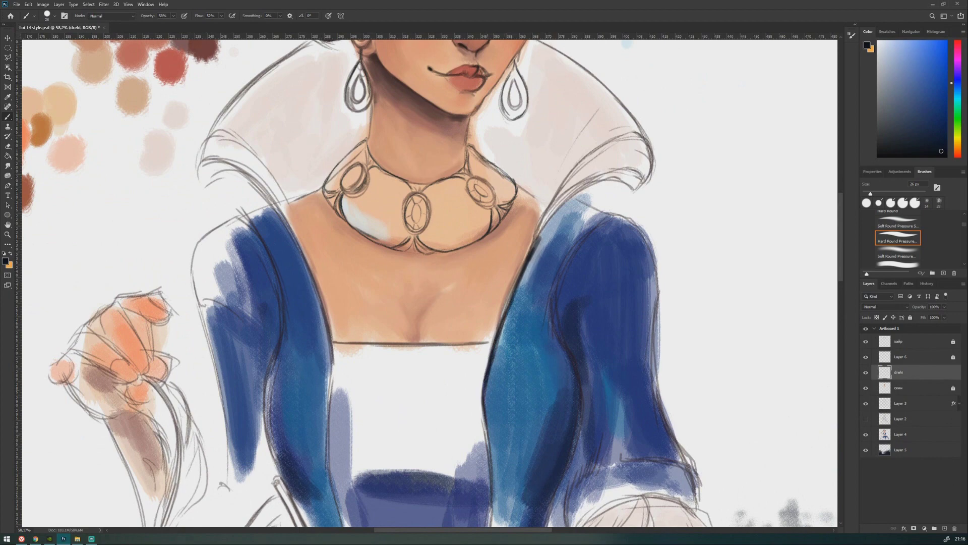
{"action": "scroll", "coordinate": [483, 423], "scroll_direction": "down", "scroll_amount": 2}
{"action": "mouse_move", "coordinate": [572, 205]}
{"action": "left_mouse_down"}
{"action": "mouse_move", "coordinate": [610, 218]}
{"action": "mouse_move", "coordinate": [560, 355]}
{"action": "left_mouse_up"}
Outline the left sleeve and left front panel in dark navy, and extend the right panel's inner edge toward the waist
{"action": "mouse_move", "coordinate": [297, 246]}
{"action": "left_mouse_down"}
{"action": "mouse_move", "coordinate": [238, 363]}
{"action": "mouse_move", "coordinate": [273, 491]}
{"action": "left_mouse_up"}
{"action": "mouse_move", "coordinate": [282, 252]}
{"action": "left_mouse_down"}
{"action": "mouse_move", "coordinate": [314, 321]}
{"action": "mouse_move", "coordinate": [315, 373]}
{"action": "left_mouse_up"}
{"action": "left_click_drag", "start_coordinate": [335, 293], "coordinate": [357, 401]}
{"action": "left_click_drag", "start_coordinate": [352, 442], "coordinate": [356, 321]}
{"action": "scroll", "coordinate": [356, 315], "scroll_direction": "down", "scroll_amount": 2}
{"action": "left_click_drag", "start_coordinate": [355, 383], "coordinate": [367, 470]}
{"action": "left_click_drag", "start_coordinate": [445, 355], "coordinate": [440, 405]}
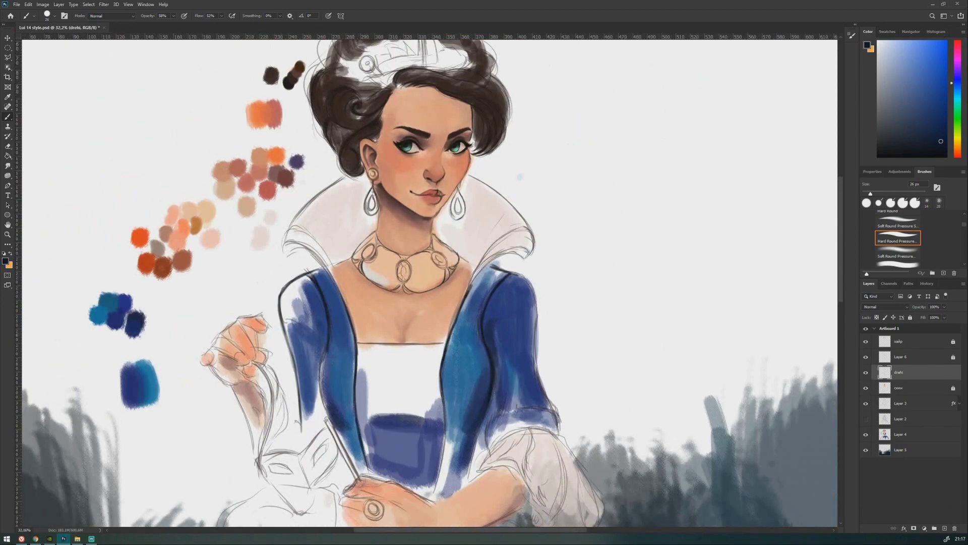
Line the lower right front panel, right sleeve and cuff in dark navy, and reinforce the left panel and shoulder outlines
{"action": "left_click", "coordinate": [888, 31]}
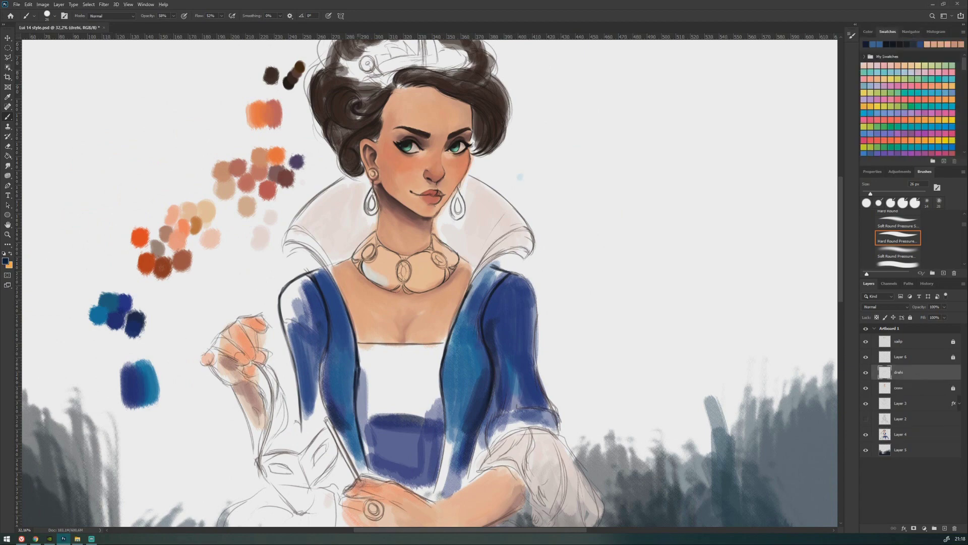
{"action": "left_click_drag", "start_coordinate": [439, 379], "coordinate": [439, 494]}
{"action": "left_click_drag", "start_coordinate": [549, 318], "coordinate": [547, 408]}
{"action": "left_click_drag", "start_coordinate": [524, 274], "coordinate": [510, 352]}
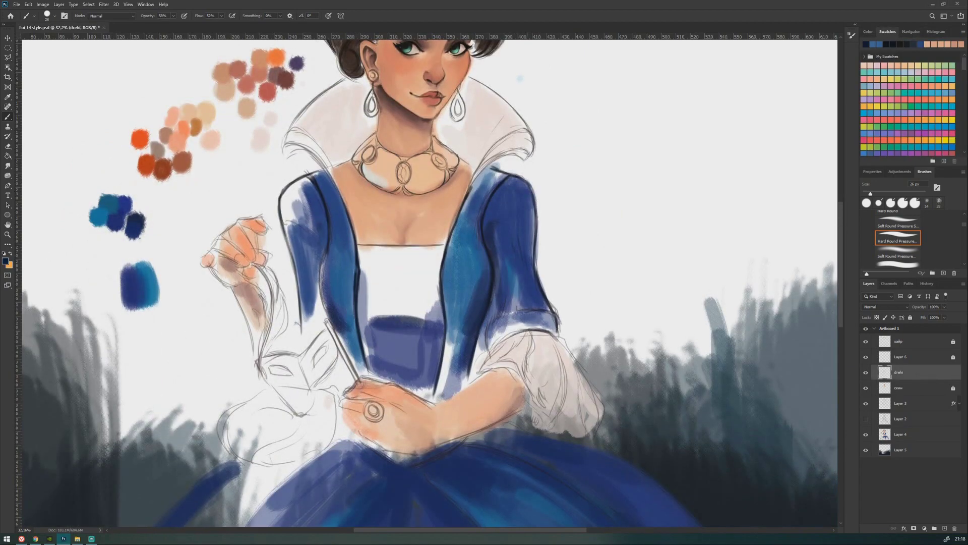
{"action": "left_click_drag", "start_coordinate": [555, 329], "coordinate": [473, 372]}
{"action": "left_click_drag", "start_coordinate": [485, 323], "coordinate": [471, 381]}
{"action": "left_click_drag", "start_coordinate": [493, 297], "coordinate": [485, 342]}
{"action": "left_click_drag", "start_coordinate": [325, 251], "coordinate": [319, 307]}
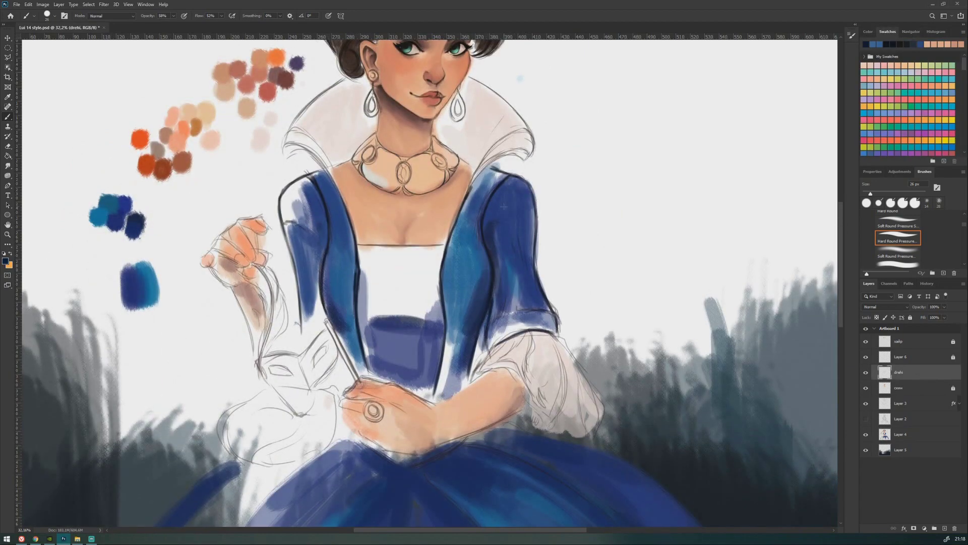
{"action": "left_click_drag", "start_coordinate": [302, 174], "coordinate": [280, 219]}
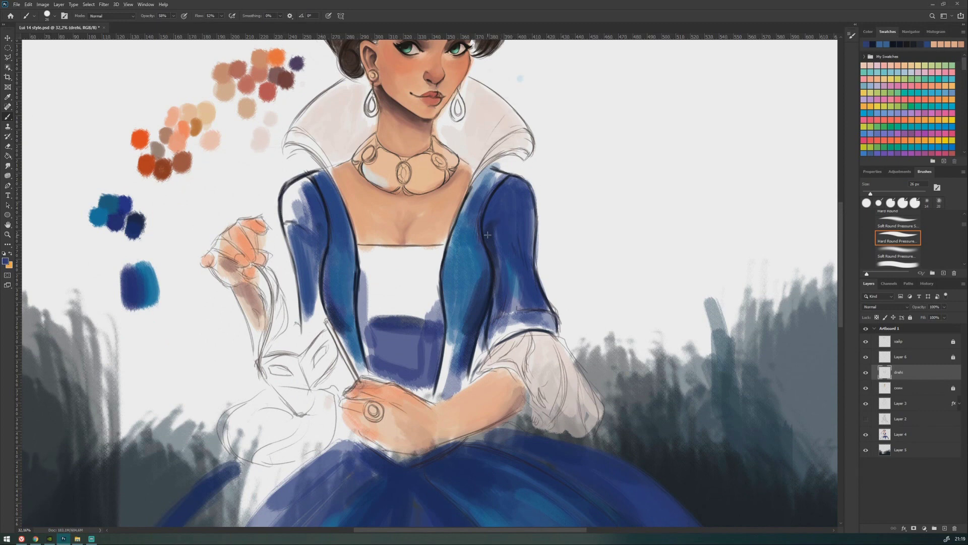
Paint the left front panel of the dress deep blue with a progressively larger brush, using blues from the palette dabs
{"action": "key", "text": "bracketright"}
{"action": "key", "text": "bracketright"}
{"action": "key", "text": "bracketright"}
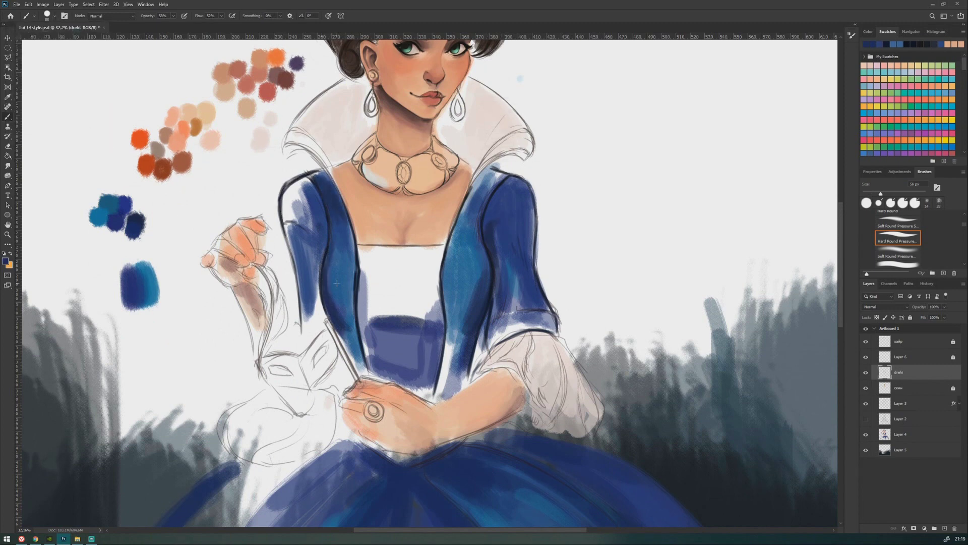
{"action": "left_click_drag", "start_coordinate": [327, 222], "coordinate": [319, 197]}
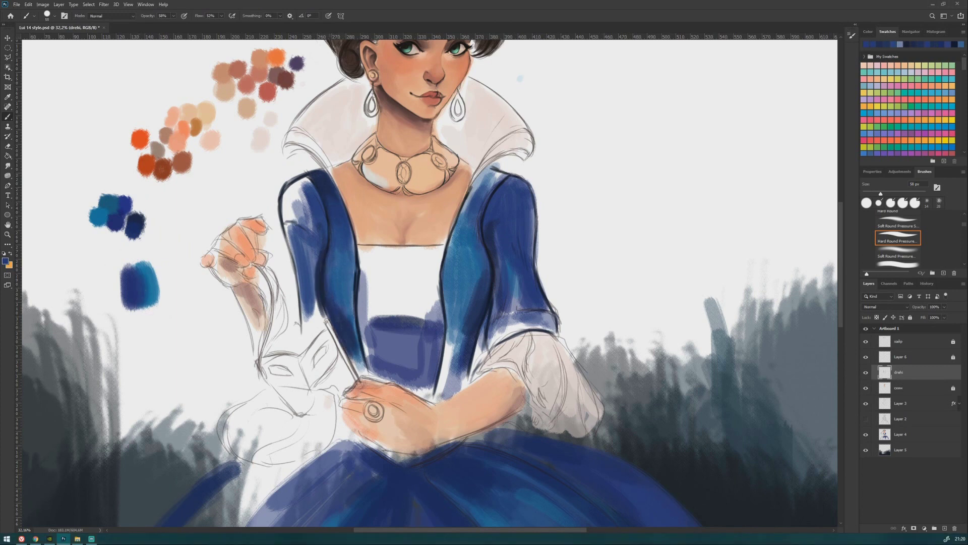
{"action": "key", "text": "bracketright"}
{"action": "key", "text": "bracketright"}
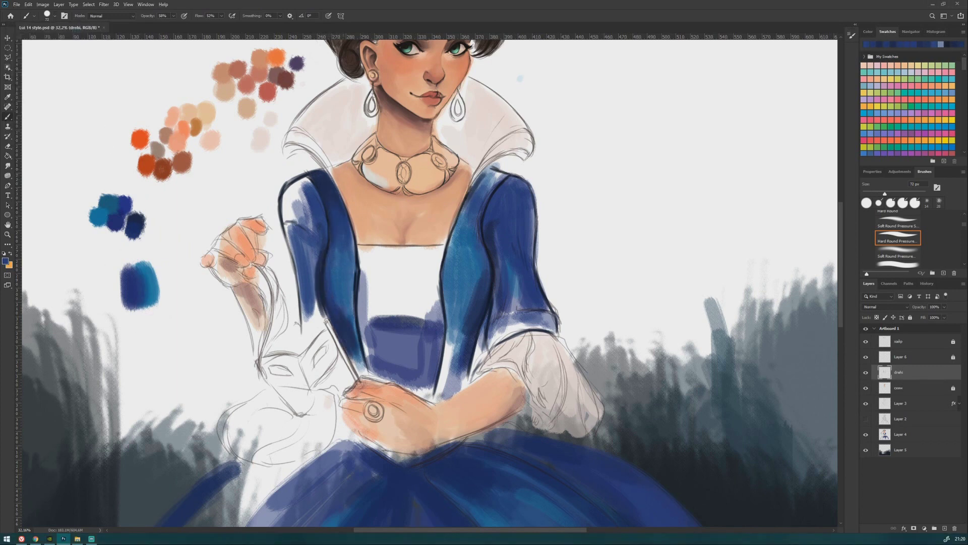
{"action": "left_click", "coordinate": [107, 230], "text": "alt"}
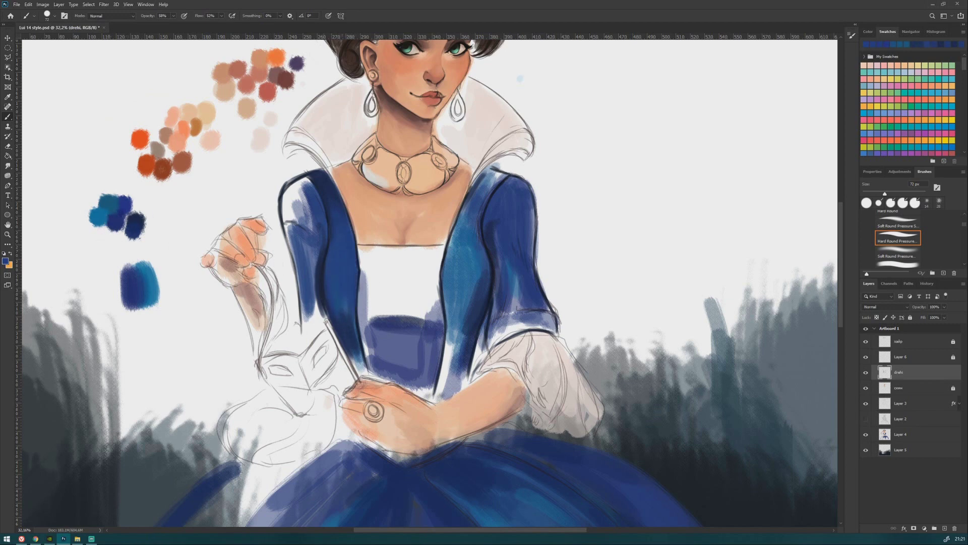
Adjust the brush and paint brighter blue over the middle of the left front panel
{"action": "key", "text": "F6"}
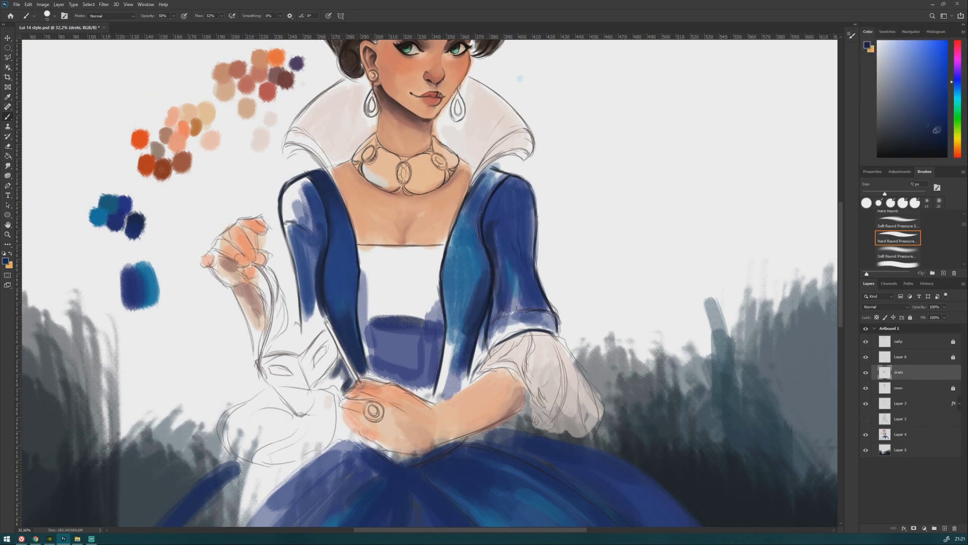
{"action": "key", "text": "F5"}
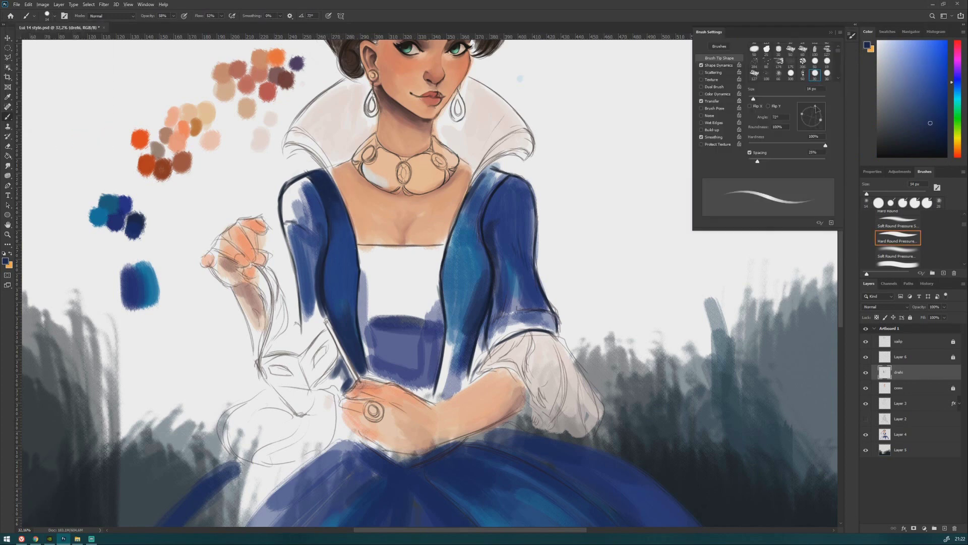
{"action": "key", "text": "F5"}
{"action": "left_click", "coordinate": [344, 302], "text": "alt"}
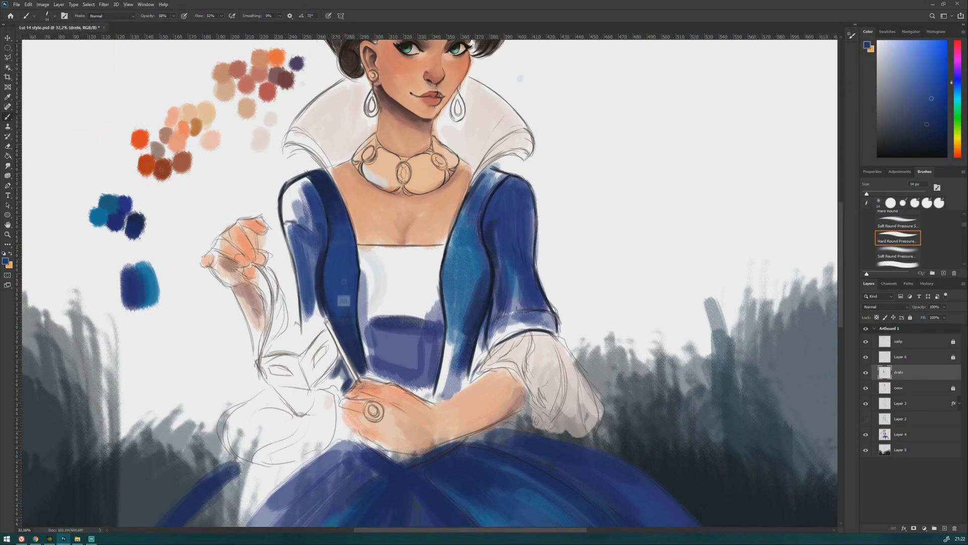
{"action": "left_click", "coordinate": [47, 16]}
{"action": "left_click", "coordinate": [15, 55]}
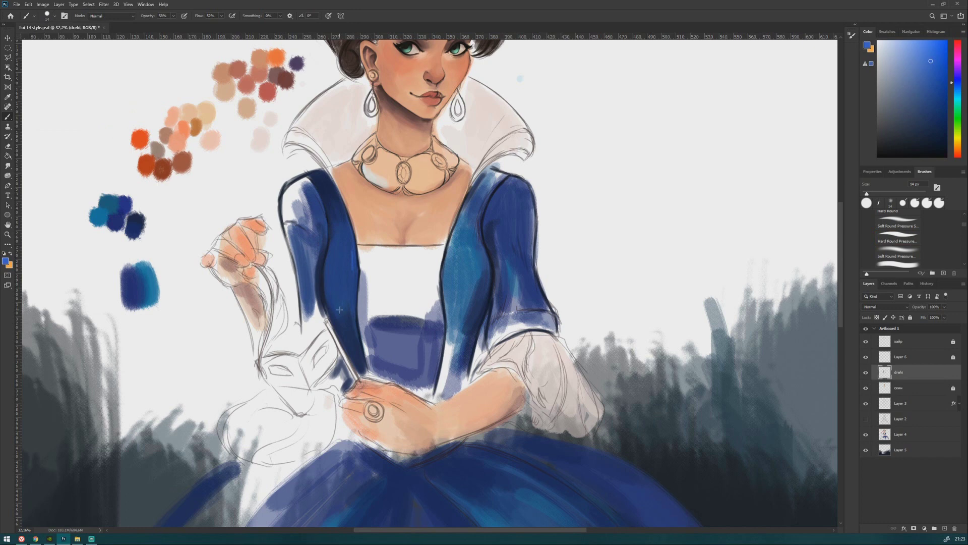
{"action": "left_click", "coordinate": [362, 287], "text": "alt"}
{"action": "key", "text": "F5"}
{"action": "left_click_drag", "start_coordinate": [867, 193], "coordinate": [878, 193]}
{"action": "key", "text": "F5"}
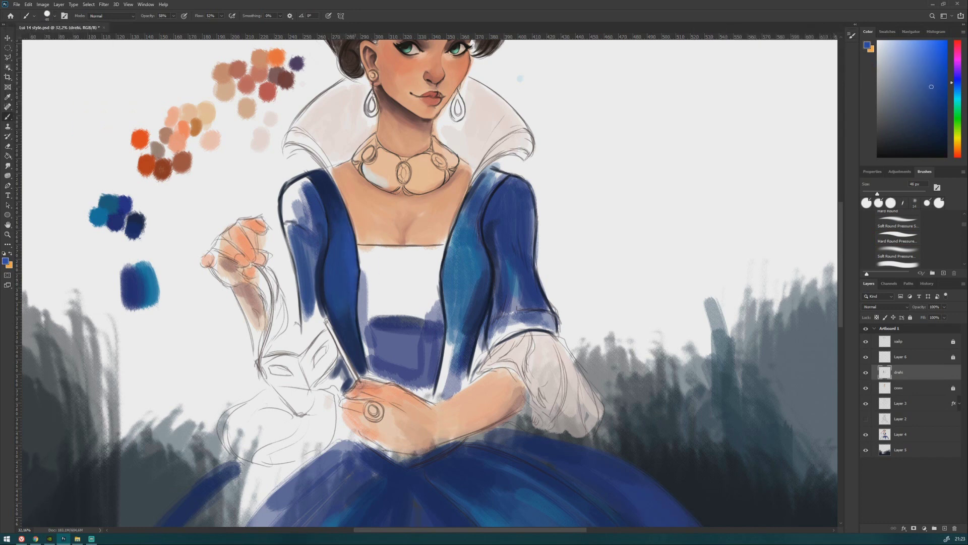
Reduce the brush to 10 px and add fine lighter-blue accents to the left front panel
{"action": "key", "text": "bracketleft"}
{"action": "key", "text": "bracketleft"}
{"action": "key", "text": "bracketleft"}
{"action": "key", "text": "bracketleft"}
{"action": "left_click", "coordinate": [378, 265], "text": "alt"}
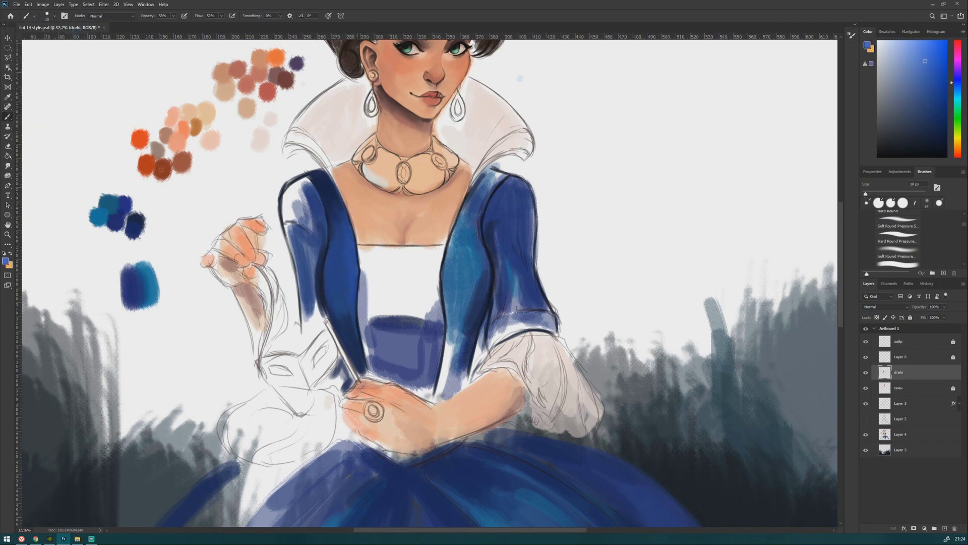
Paint the left sleeve from shoulder to lower edge in dark blue with a larger brush, using blues sampled from the dress
{"action": "left_click", "coordinate": [312, 305], "text": "alt"}
{"action": "left_click", "coordinate": [340, 342], "text": "alt"}
{"action": "key", "text": "period"}
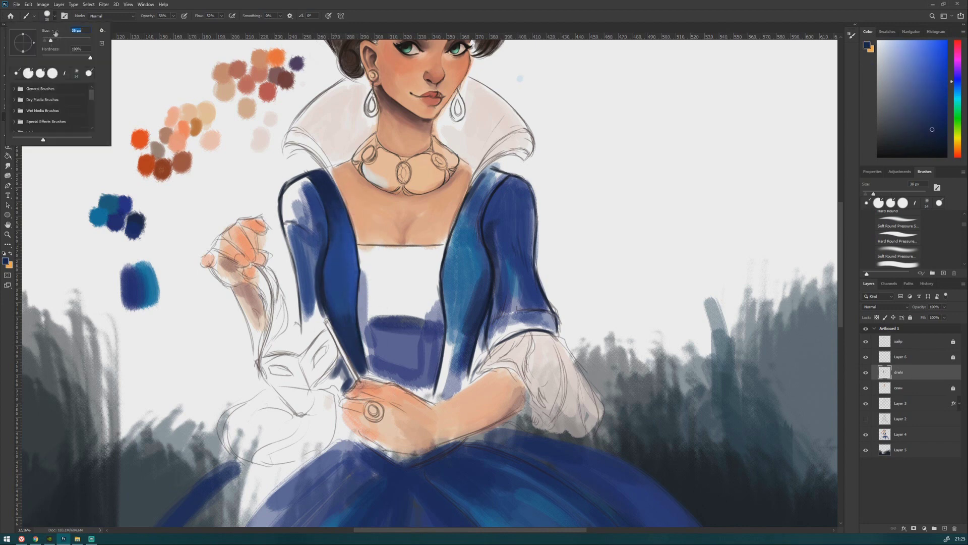
{"action": "left_click", "coordinate": [293, 202], "text": "alt"}
{"action": "mouse_move", "coordinate": [313, 204]}
{"action": "left_mouse_down"}
{"action": "mouse_move", "coordinate": [320, 330]}
{"action": "mouse_move", "coordinate": [307, 348]}
{"action": "left_mouse_up"}
{"action": "left_click", "coordinate": [310, 260], "text": "alt"}
{"action": "left_click_drag", "start_coordinate": [312, 260], "coordinate": [308, 323]}
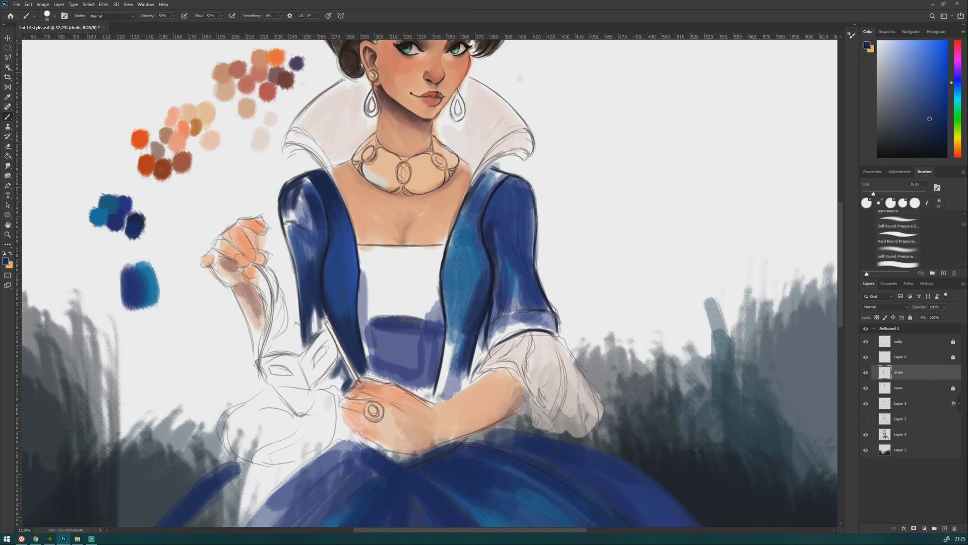
Cover the pale patches on the left sleeve with dark blue, from the shoulder down, adjusting the brush size
{"action": "left_click_drag", "start_coordinate": [290, 186], "coordinate": [303, 260]}
{"action": "left_click", "coordinate": [51, 16]}
{"action": "left_click_drag", "start_coordinate": [53, 38], "coordinate": [68, 37]}
{"action": "key", "text": "Return"}
{"action": "mouse_move", "coordinate": [300, 192]}
{"action": "left_mouse_down"}
{"action": "mouse_move", "coordinate": [306, 247]}
{"action": "mouse_move", "coordinate": [293, 259]}
{"action": "left_mouse_up"}
{"action": "left_click_drag", "start_coordinate": [292, 179], "coordinate": [310, 204]}
Paint the right front panel of the dress deep blue from the shoulder to the waist, using a blue sampled from the sleeve seam
{"action": "left_click", "coordinate": [484, 201], "text": "alt"}
{"action": "left_click_drag", "start_coordinate": [505, 182], "coordinate": [487, 237]}
{"action": "left_click_drag", "start_coordinate": [492, 172], "coordinate": [461, 229]}
{"action": "mouse_move", "coordinate": [462, 240]}
{"action": "left_mouse_down"}
{"action": "mouse_move", "coordinate": [449, 290]}
{"action": "mouse_move", "coordinate": [464, 297]}
{"action": "left_mouse_up"}
{"action": "left_click_drag", "start_coordinate": [456, 267], "coordinate": [446, 311]}
{"action": "scroll", "coordinate": [469, 292], "scroll_direction": "up", "scroll_amount": 3}
{"action": "left_click_drag", "start_coordinate": [504, 147], "coordinate": [486, 181]}
{"action": "left_click_drag", "start_coordinate": [482, 189], "coordinate": [443, 245]}
Blend dark and mid blues sampled from the painting over the upper right front panel and along its inner edge
{"action": "left_click", "coordinate": [275, 139], "text": "alt"}
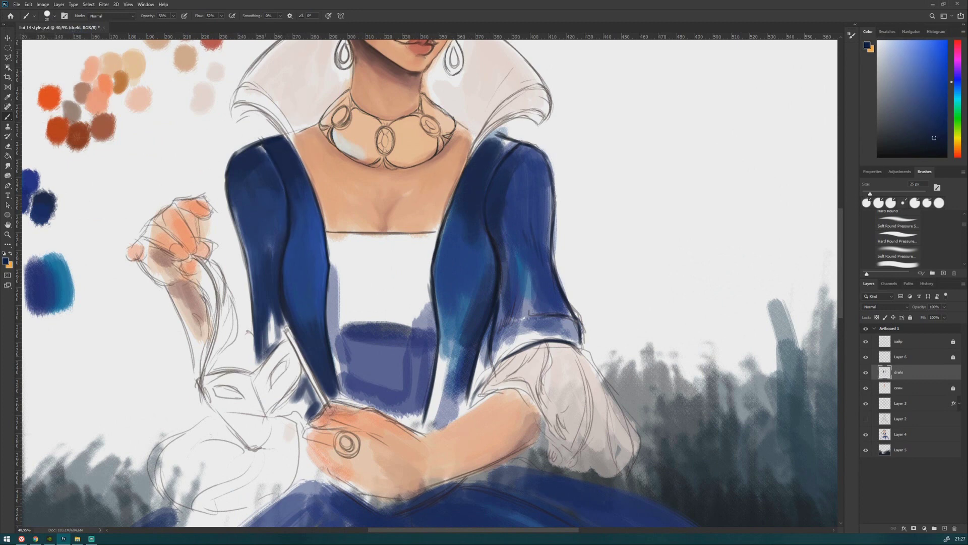
{"action": "left_click", "coordinate": [500, 245], "text": "alt"}
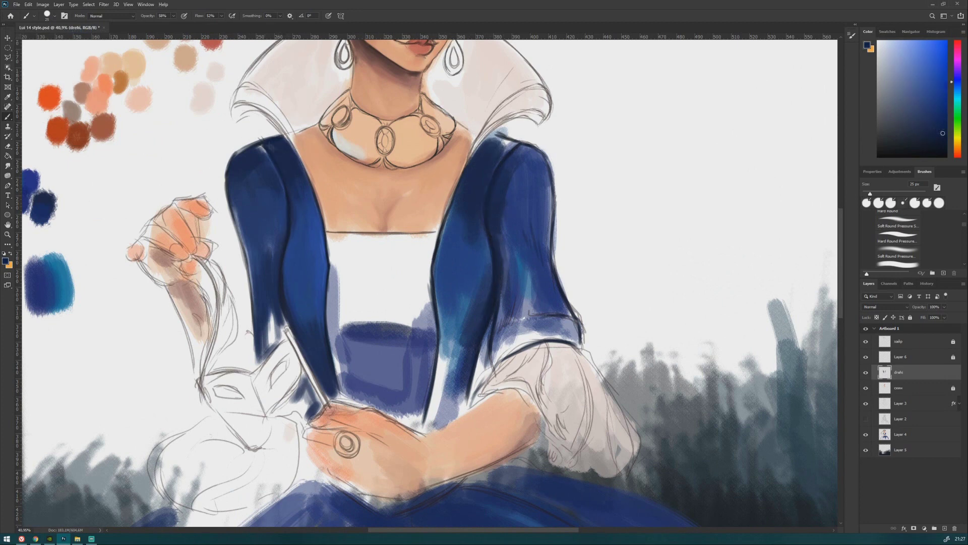
{"action": "left_click_drag", "start_coordinate": [492, 135], "coordinate": [471, 164]}
{"action": "mouse_move", "coordinate": [509, 138]}
{"action": "left_mouse_down"}
{"action": "mouse_move", "coordinate": [497, 173]}
{"action": "mouse_move", "coordinate": [447, 226]}
{"action": "left_mouse_up"}
{"action": "left_click_drag", "start_coordinate": [452, 204], "coordinate": [434, 254]}
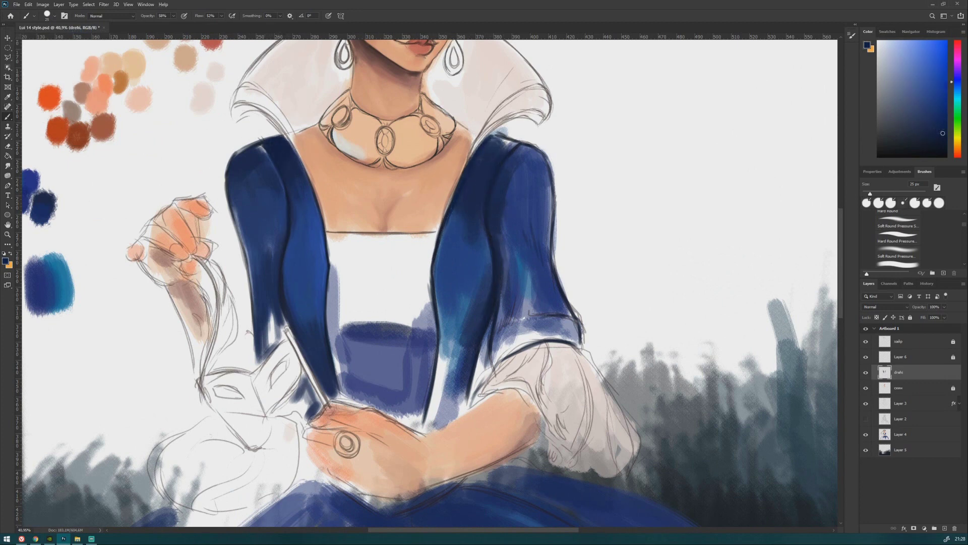
{"action": "left_click", "coordinate": [421, 252], "text": "alt"}
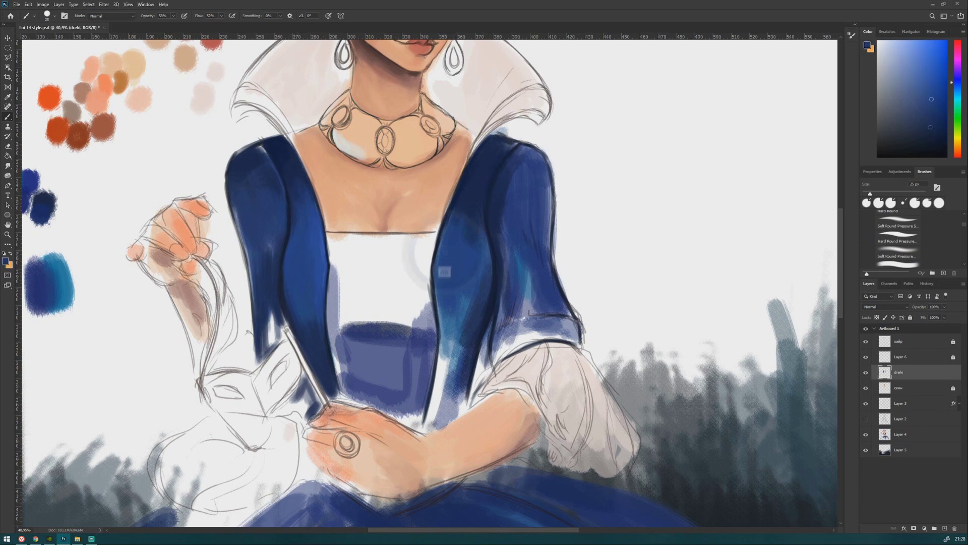
{"action": "left_click", "coordinate": [506, 306], "text": "alt"}
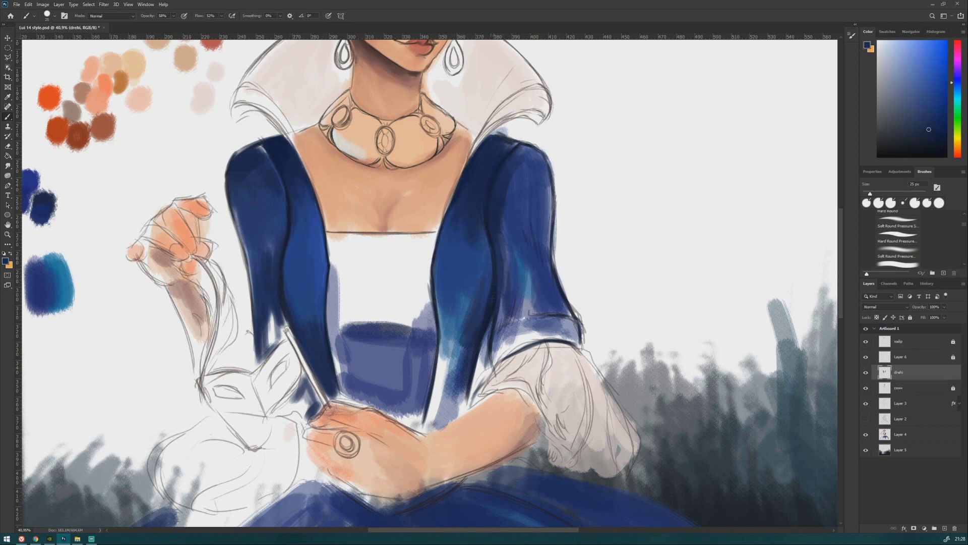
Fill the lower part of the right front panel with dark blue down to the forearm, using a larger brush and sampled blues
{"action": "left_click", "coordinate": [338, 363], "text": "alt"}
{"action": "left_click_drag", "start_coordinate": [336, 363], "coordinate": [345, 401]}
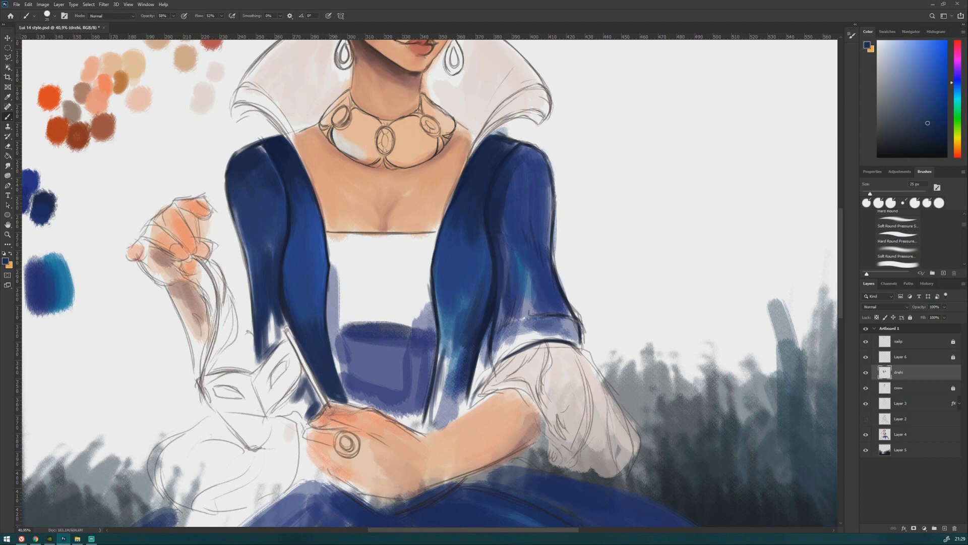
{"action": "left_click_drag", "start_coordinate": [433, 403], "coordinate": [454, 389]}
{"action": "mouse_move", "coordinate": [453, 348]}
{"action": "left_mouse_down"}
{"action": "mouse_move", "coordinate": [459, 401]}
{"action": "mouse_move", "coordinate": [434, 423]}
{"action": "left_mouse_up"}
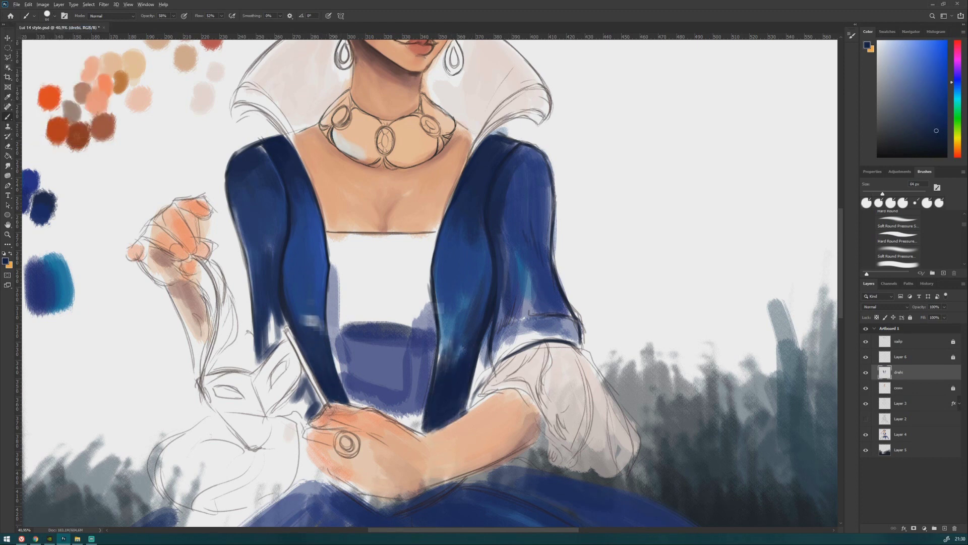
{"action": "left_click", "coordinate": [446, 353], "text": "alt"}
{"action": "mouse_move", "coordinate": [457, 335]}
{"action": "left_mouse_down"}
{"action": "mouse_move", "coordinate": [441, 366]}
{"action": "mouse_move", "coordinate": [444, 423]}
{"action": "left_mouse_up"}
{"action": "left_click", "coordinate": [448, 396], "text": "alt"}
{"action": "left_click_drag", "start_coordinate": [439, 350], "coordinate": [441, 383]}
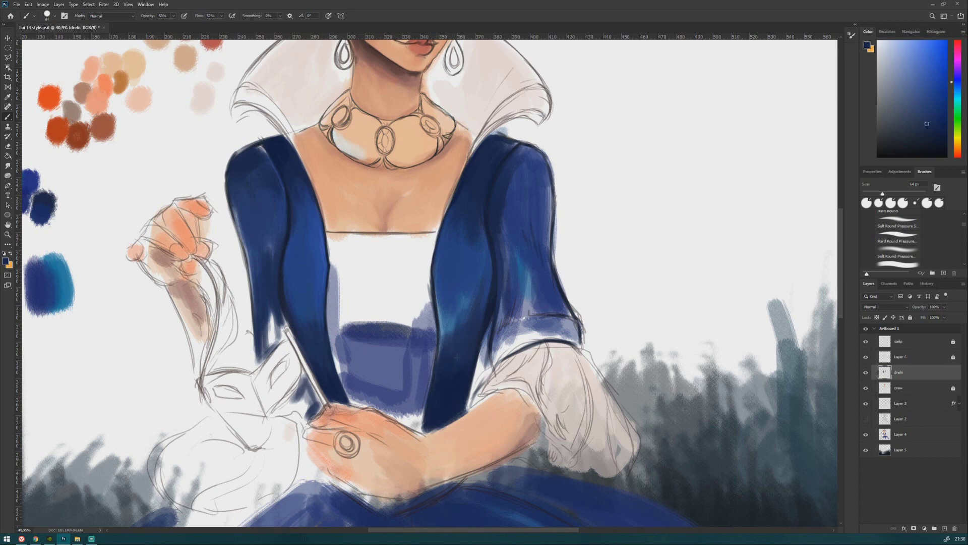
{"action": "left_click_drag", "start_coordinate": [447, 315], "coordinate": [441, 350]}
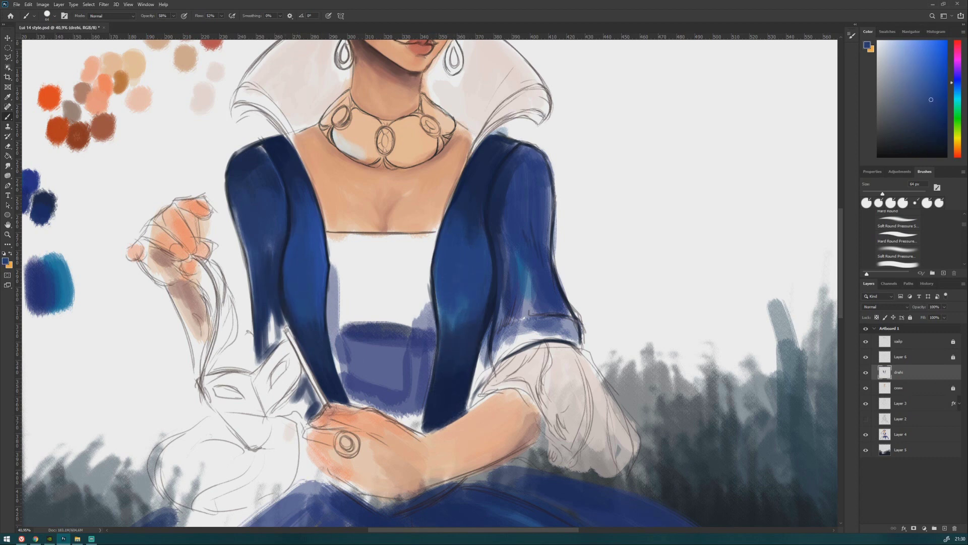
Blend brighter blue into the middle of the right front panel and darker blue at its shoulder, adjusting the brush size
{"action": "left_click", "coordinate": [444, 303], "text": "alt"}
{"action": "key", "text": "bracketleft"}
{"action": "key", "text": "bracketleft"}
{"action": "key", "text": "bracketleft"}
{"action": "key", "text": "bracketleft"}
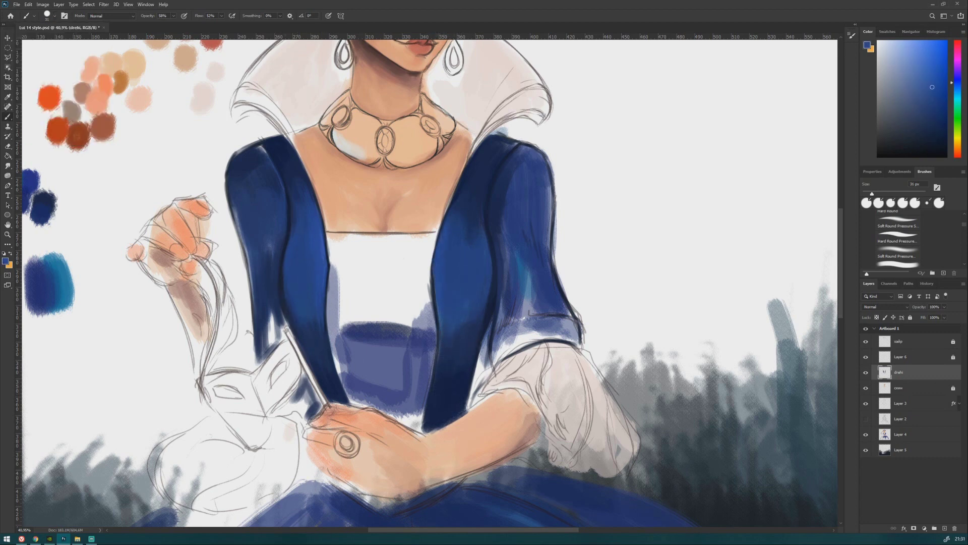
{"action": "left_click", "coordinate": [474, 179], "text": "alt"}
{"action": "key", "text": "bracketright"}
{"action": "key", "text": "bracketright"}
{"action": "left_click", "coordinate": [507, 146], "text": "alt"}
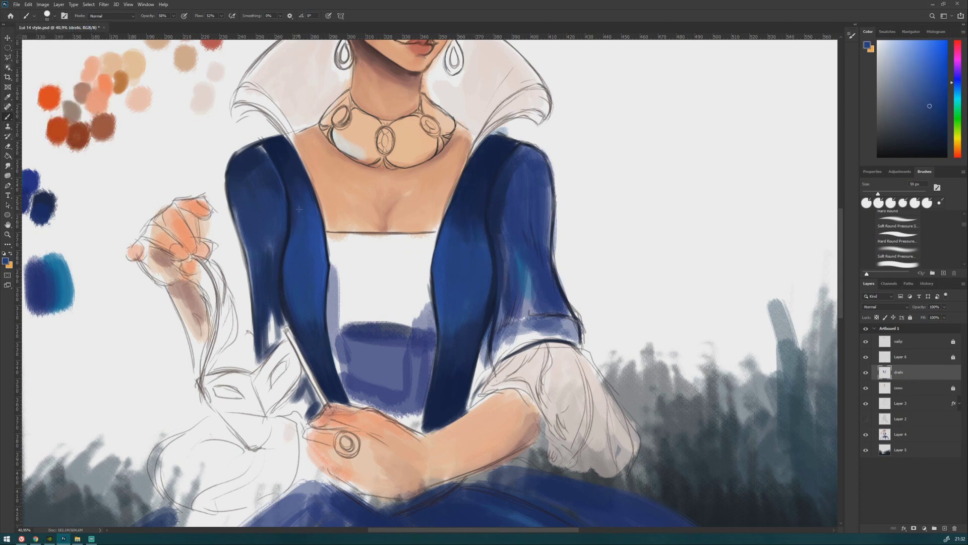
Reduce the brush to 12 px and define the front panel edges and the neckline with thin dark blue lines
{"action": "left_click", "coordinate": [459, 294], "text": "alt"}
{"action": "left_click", "coordinate": [47, 16]}
{"action": "left_click_drag", "start_coordinate": [60, 39], "coordinate": [48, 39]}
{"action": "left_click", "coordinate": [348, 259], "text": "alt"}
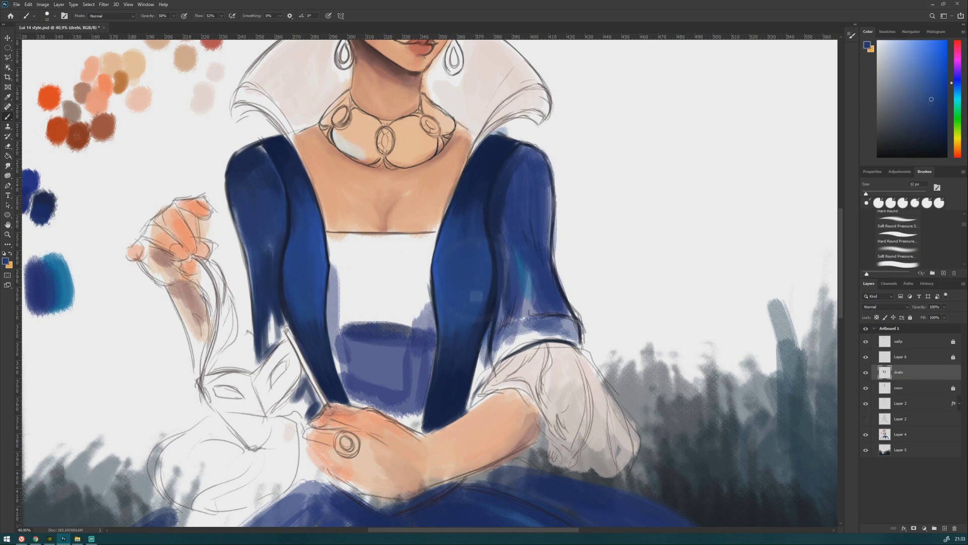
{"action": "left_click", "coordinate": [476, 296], "text": "alt"}
{"action": "left_click", "coordinate": [321, 321], "text": "alt"}
{"action": "left_click", "coordinate": [488, 216], "text": "alt"}
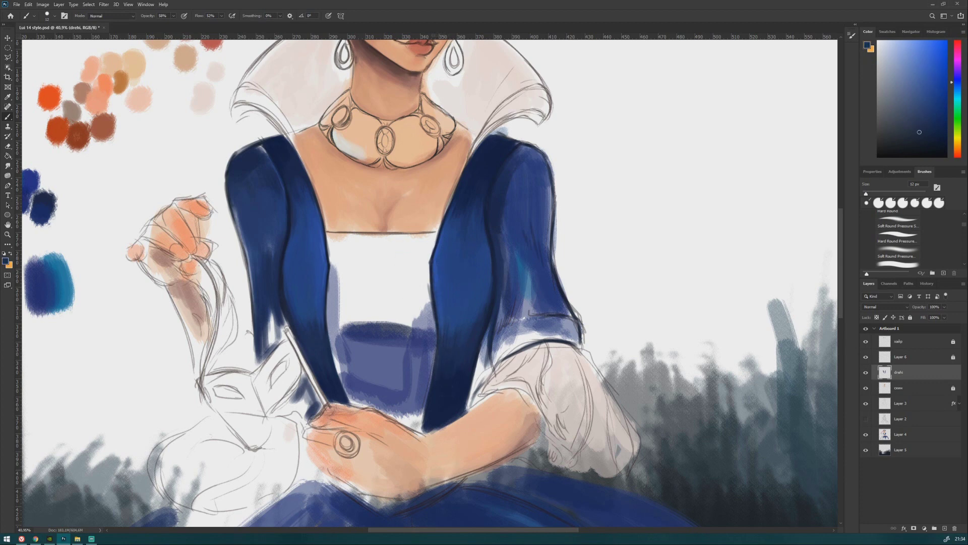
{"action": "left_click", "coordinate": [284, 267], "text": "alt"}
{"action": "left_click_drag", "start_coordinate": [325, 232], "coordinate": [504, 231]}
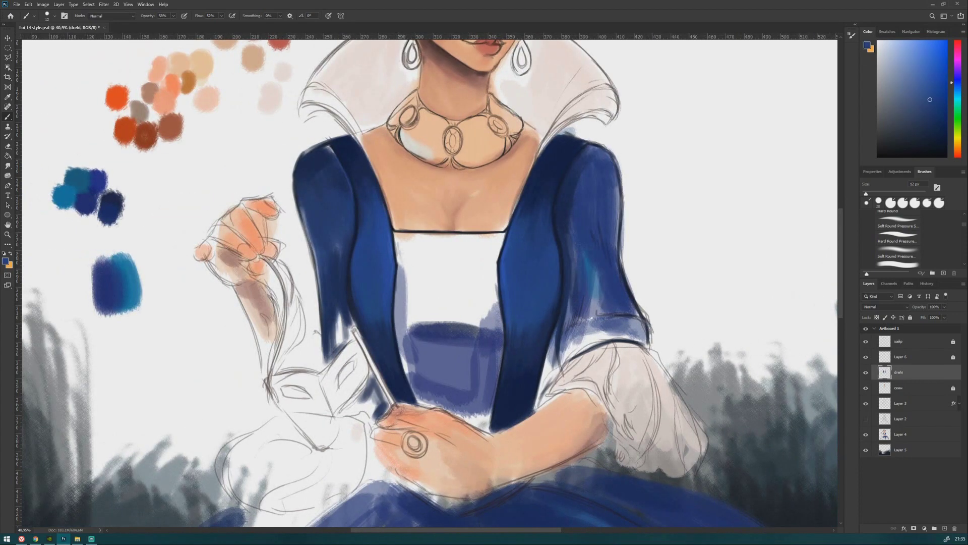
Select the centre bodice panel with the Lasso and paint it deep blue, darker toward the waist, with a large brush
{"action": "key", "text": "l"}
{"action": "mouse_move", "coordinate": [397, 242]}
{"action": "left_mouse_down"}
{"action": "mouse_move", "coordinate": [428, 405]}
{"action": "mouse_move", "coordinate": [501, 346]}
{"action": "mouse_move", "coordinate": [491, 233]}
{"action": "mouse_move", "coordinate": [403, 232]}
{"action": "mouse_move", "coordinate": [403, 363]}
{"action": "mouse_move", "coordinate": [434, 398]}
{"action": "mouse_move", "coordinate": [491, 252]}
{"action": "mouse_move", "coordinate": [422, 225]}
{"action": "mouse_move", "coordinate": [469, 353]}
{"action": "mouse_move", "coordinate": [485, 242]}
{"action": "mouse_move", "coordinate": [499, 233]}
{"action": "left_mouse_up"}
{"action": "key", "text": "b"}
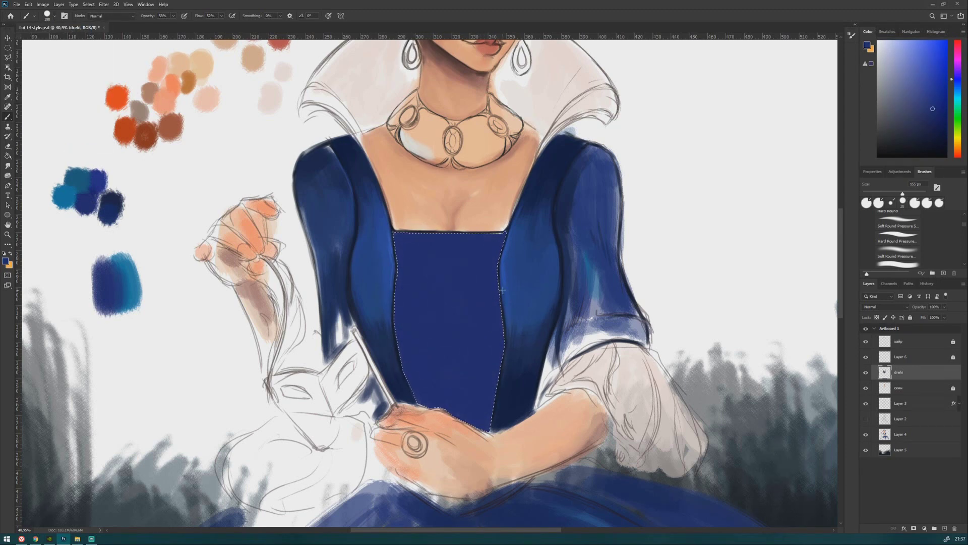
{"action": "left_click", "coordinate": [502, 289], "text": "alt"}
{"action": "mouse_move", "coordinate": [429, 369]}
{"action": "left_mouse_down"}
{"action": "mouse_move", "coordinate": [418, 404]}
{"action": "mouse_move", "coordinate": [484, 363]}
{"action": "mouse_move", "coordinate": [403, 348]}
{"action": "left_mouse_up"}
{"action": "left_click", "coordinate": [501, 350], "text": "alt"}
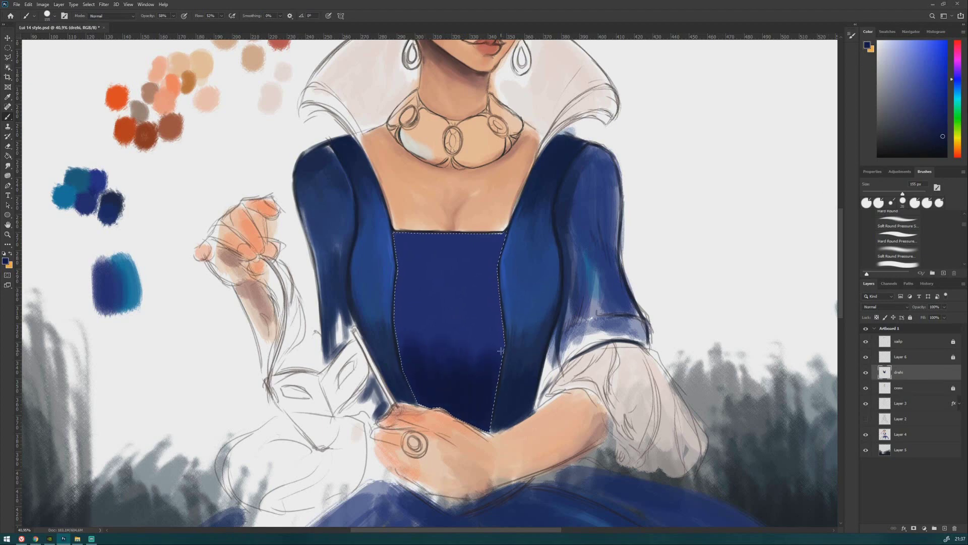
Blend the centre panel's dark lower shading with a smaller brush and sampled blue, and clear the selection
{"action": "scroll", "coordinate": [501, 350], "scroll_direction": "down", "scroll_amount": 5}
{"action": "scroll", "coordinate": [501, 351], "scroll_direction": "up", "scroll_amount": 4}
{"action": "key", "text": "bracketleft"}
{"action": "key", "text": "bracketleft"}
{"action": "key", "text": "bracketleft"}
{"action": "key", "text": "bracketleft"}
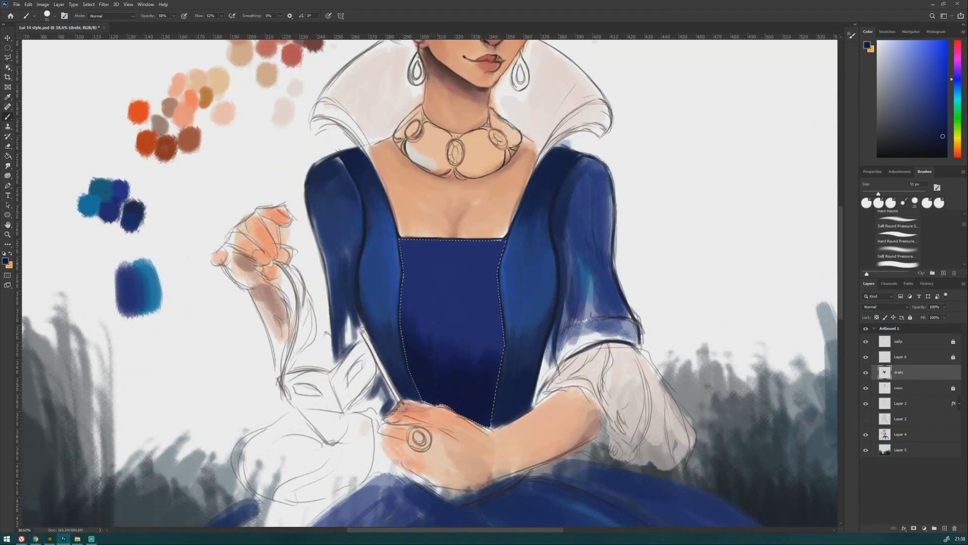
{"action": "left_click", "coordinate": [433, 323], "text": "alt"}
{"action": "key", "text": "ctrl+d"}
{"action": "key", "text": "bracketleft"}
{"action": "key", "text": "bracketleft"}
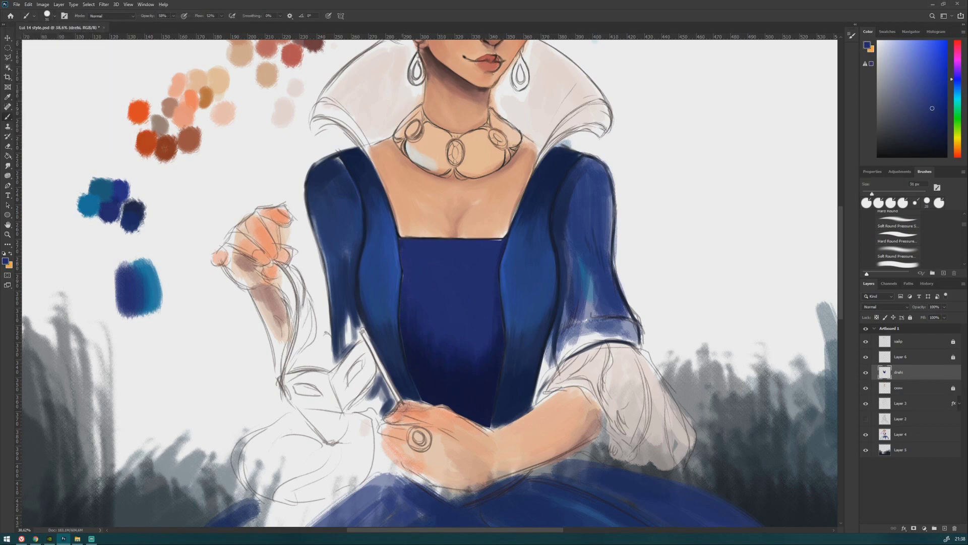
Refine the centre panel's side edges and the dress outlines with a small brush in sampled dark blues
{"action": "left_click", "coordinate": [451, 251], "text": "alt"}
{"action": "left_click", "coordinate": [402, 252], "text": "alt"}
{"action": "key", "text": "bracketleft"}
{"action": "key", "text": "bracketleft"}
{"action": "scroll", "coordinate": [424, 307], "scroll_direction": "down", "scroll_amount": 3}
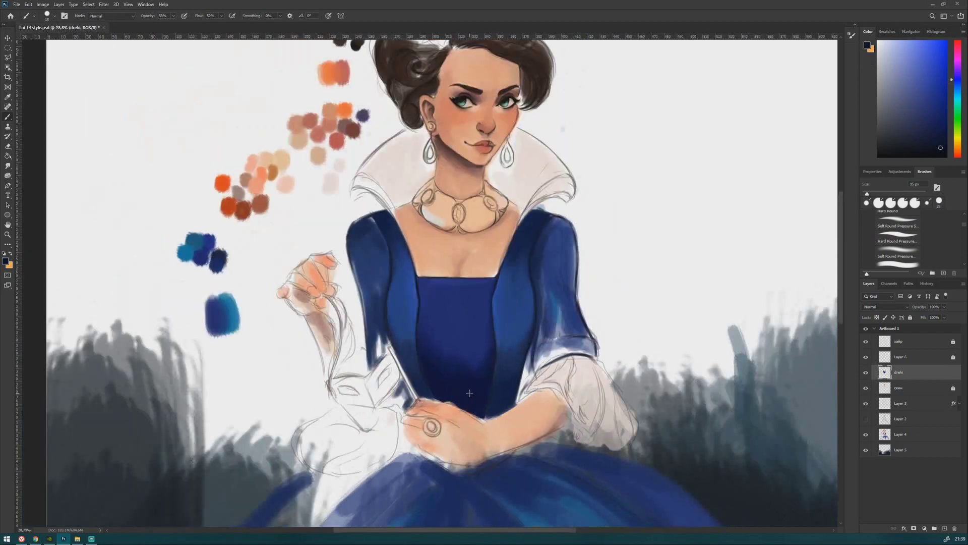
{"action": "scroll", "coordinate": [424, 308], "scroll_direction": "up", "scroll_amount": 2}
{"action": "left_click", "coordinate": [423, 308], "text": "alt"}
{"action": "left_click", "coordinate": [338, 220], "text": "alt"}
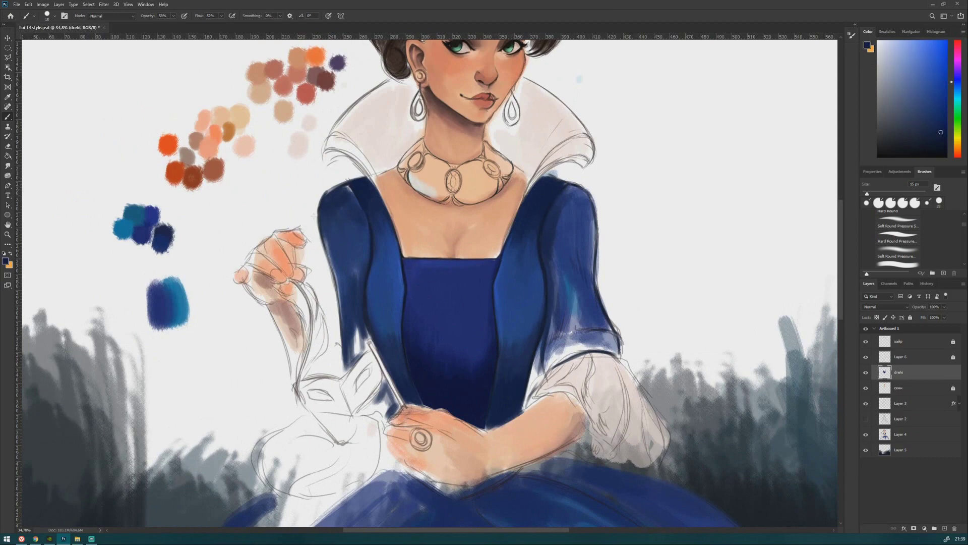
{"action": "scroll", "coordinate": [262, 470], "scroll_direction": "down", "scroll_amount": 2}
{"action": "left_click_drag", "start_coordinate": [309, 344], "coordinate": [322, 435]}
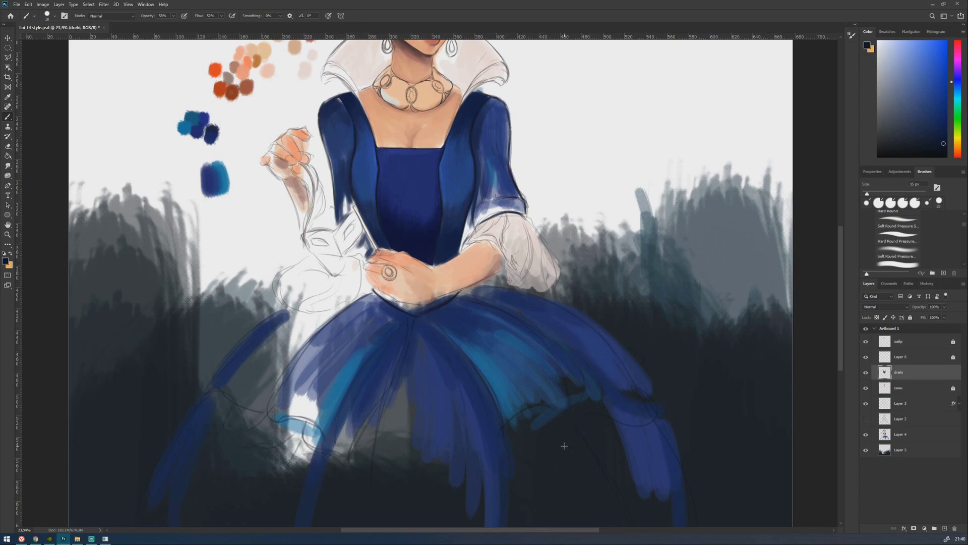
Save the document and lock the dress layer
{"action": "left_click", "coordinate": [16, 4]}
{"action": "left_click", "coordinate": [31, 108]}
{"action": "left_click", "coordinate": [644, 465]}
{"action": "scroll", "coordinate": [428, 252], "scroll_direction": "up", "scroll_amount": 5}
{"action": "left_click", "coordinate": [883, 43]}
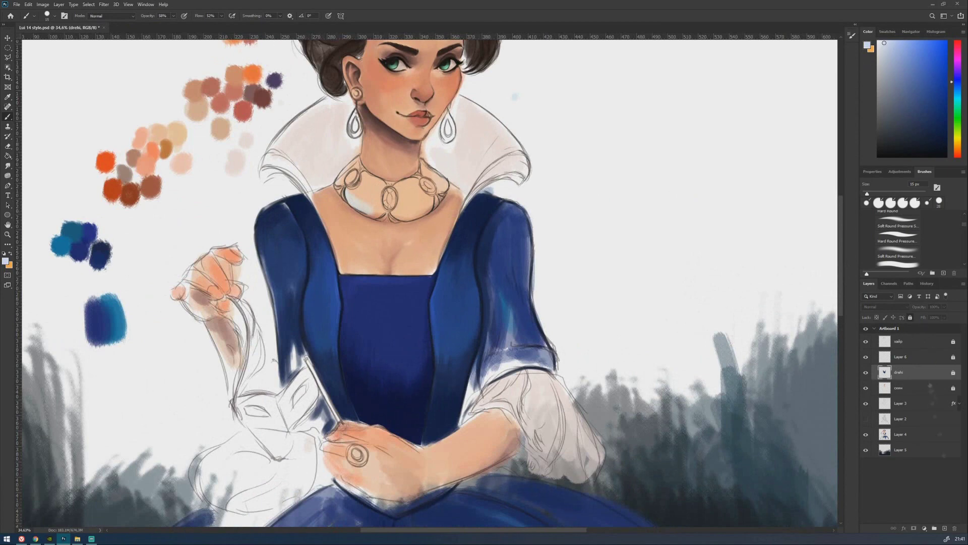
Add a new layer above the dress and outline the left side of the ruff collar in grey-blue with a 10 px brush
{"action": "key", "text": "ctrl+shift+alt+n"}
{"action": "left_click", "coordinate": [898, 117]}
{"action": "key", "text": "bracketleft"}
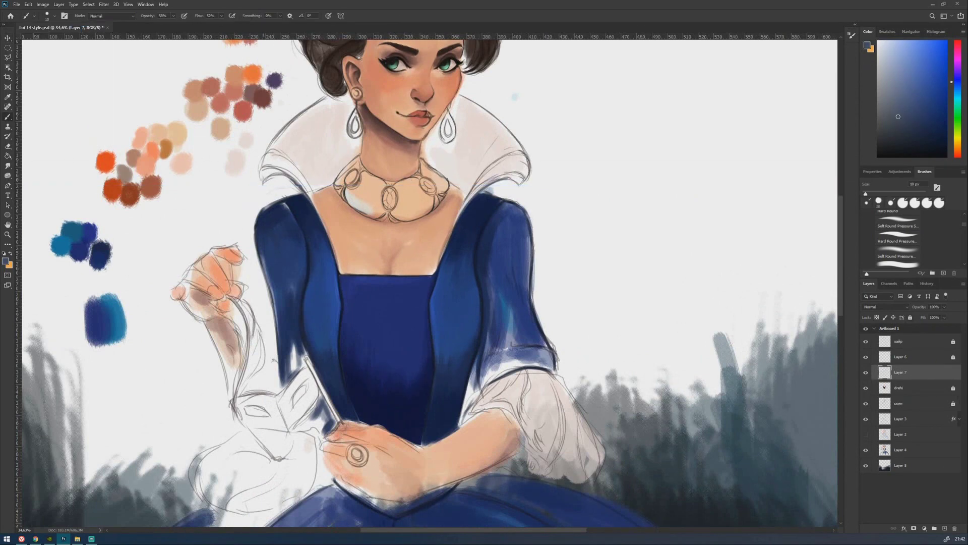
{"action": "left_click_drag", "start_coordinate": [330, 97], "coordinate": [266, 150]}
{"action": "left_click_drag", "start_coordinate": [344, 114], "coordinate": [336, 137]}
{"action": "left_click_drag", "start_coordinate": [330, 150], "coordinate": [322, 176]}
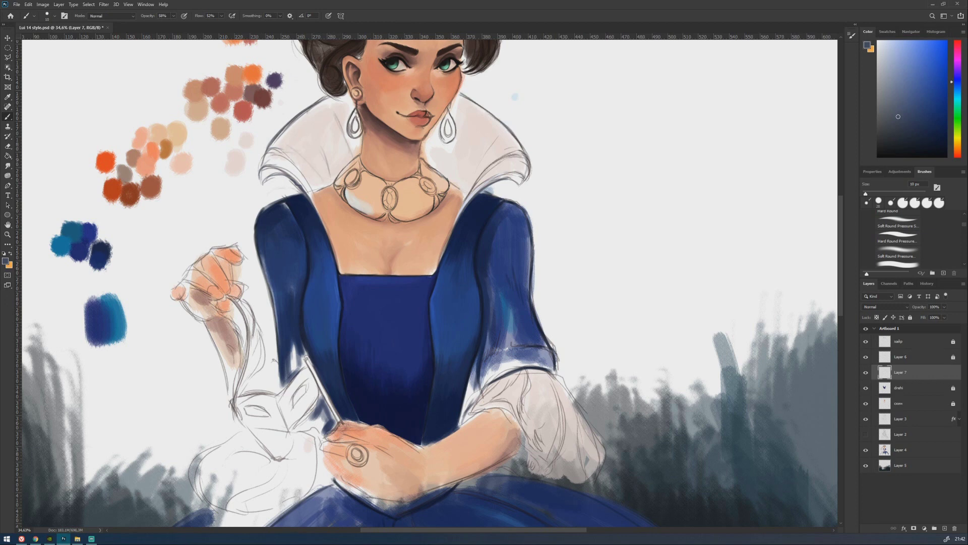
Draw thin grey-blue fold lines radiating across both sides of the ruff collar
{"action": "left_click_drag", "start_coordinate": [485, 122], "coordinate": [458, 187]}
{"action": "left_click_drag", "start_coordinate": [504, 135], "coordinate": [472, 116]}
{"action": "left_click_drag", "start_coordinate": [474, 106], "coordinate": [450, 169]}
{"action": "left_click_drag", "start_coordinate": [347, 100], "coordinate": [310, 146]}
{"action": "left_click_drag", "start_coordinate": [338, 110], "coordinate": [293, 151]}
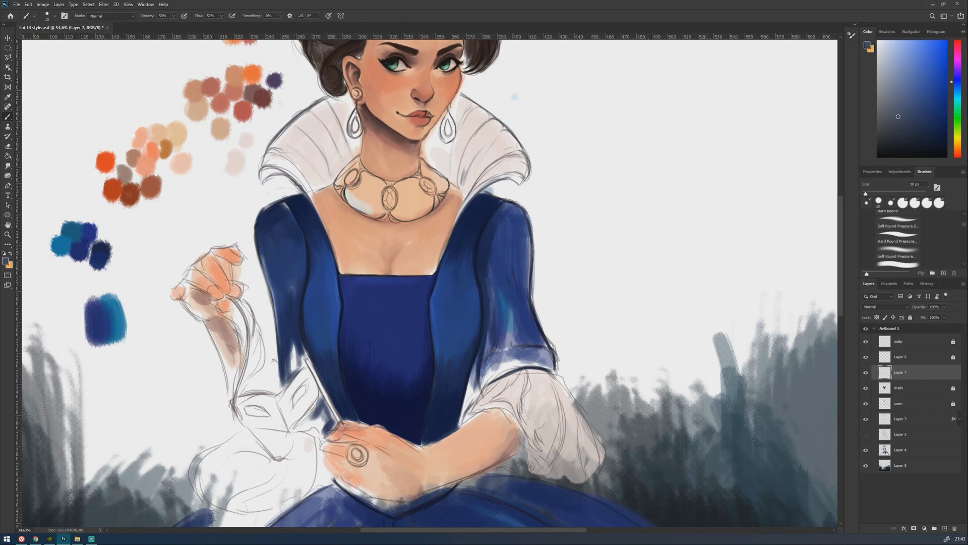
{"action": "left_click_drag", "start_coordinate": [322, 101], "coordinate": [291, 120]}
{"action": "left_click_drag", "start_coordinate": [511, 155], "coordinate": [469, 191]}
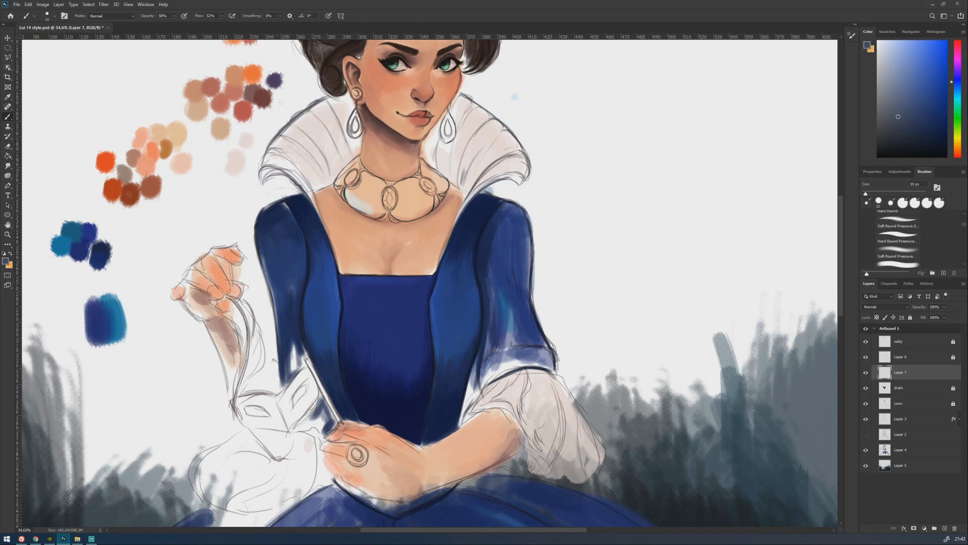
Enlarge the brush and paint pale lavender to grey-violet palette dabs beside the collar
{"action": "left_click", "coordinate": [492, 174], "text": "alt"}
{"action": "left_click", "coordinate": [47, 16]}
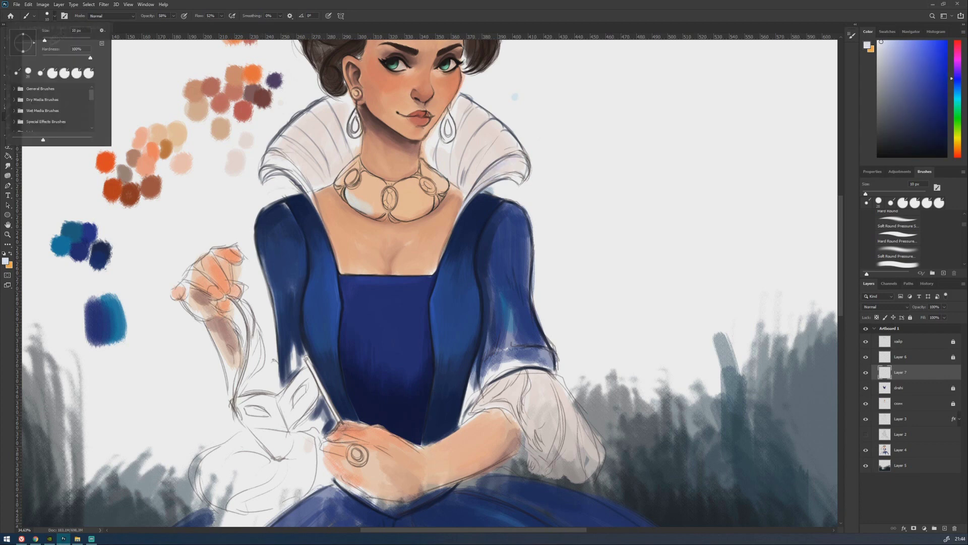
{"action": "key", "text": "Return"}
{"action": "left_click_drag", "start_coordinate": [560, 144], "coordinate": [554, 172]}
{"action": "left_click", "coordinate": [553, 171], "text": "alt"}
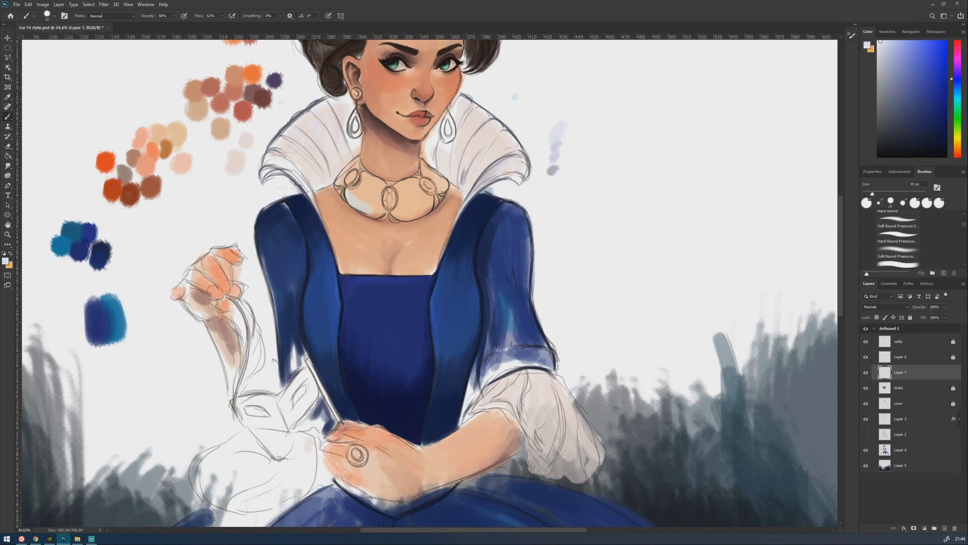
Paint pale lavender over the collar folds and light grey-blue shading beside the neck, using sampled colours
{"action": "left_click_drag", "start_coordinate": [501, 140], "coordinate": [472, 186]}
{"action": "left_click", "coordinate": [474, 214], "text": "alt"}
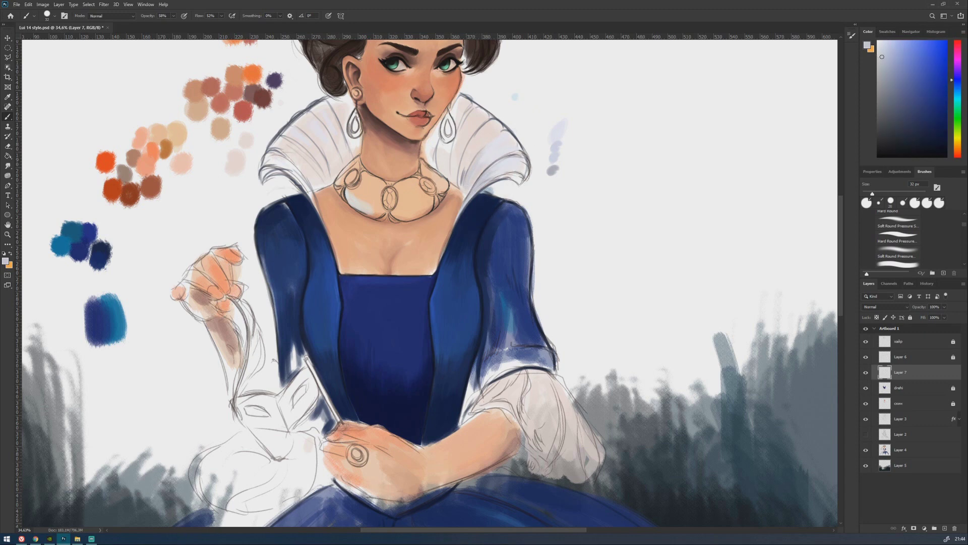
{"action": "left_click", "coordinate": [425, 161], "text": "alt"}
{"action": "left_click", "coordinate": [436, 134], "text": "alt"}
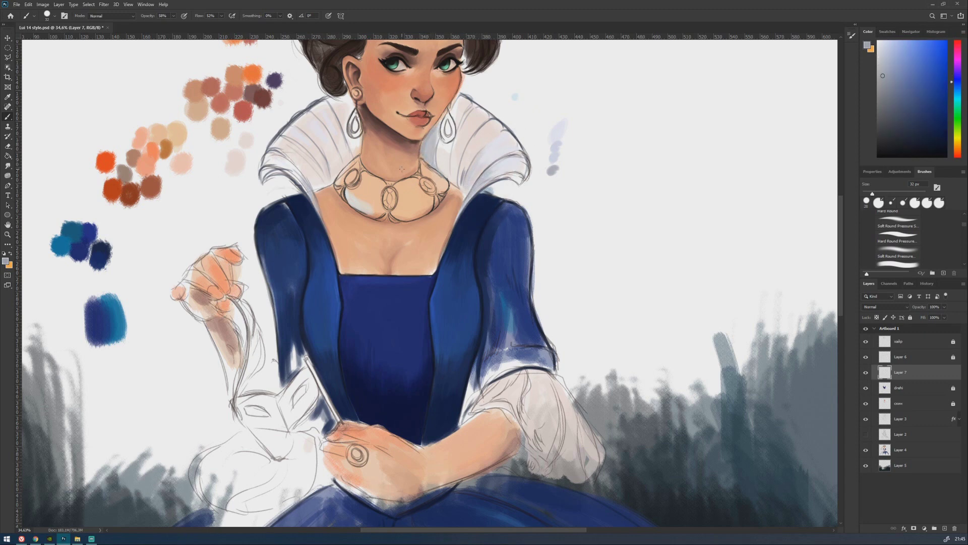
Add a darker grey palette dab beside the collar and shade the collar's inner areas next to the neck and earrings
{"action": "left_click", "coordinate": [555, 177]}
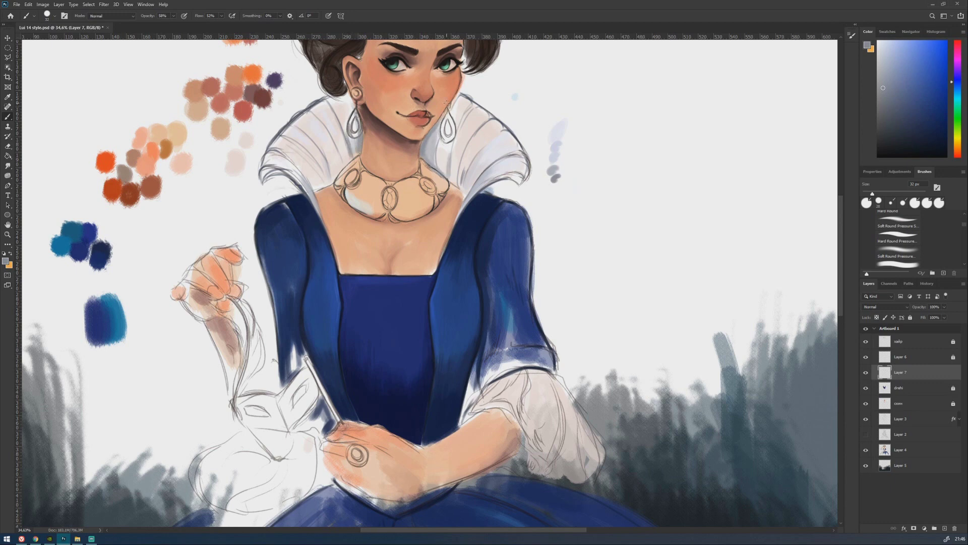
{"action": "left_click_drag", "start_coordinate": [352, 132], "coordinate": [352, 160]}
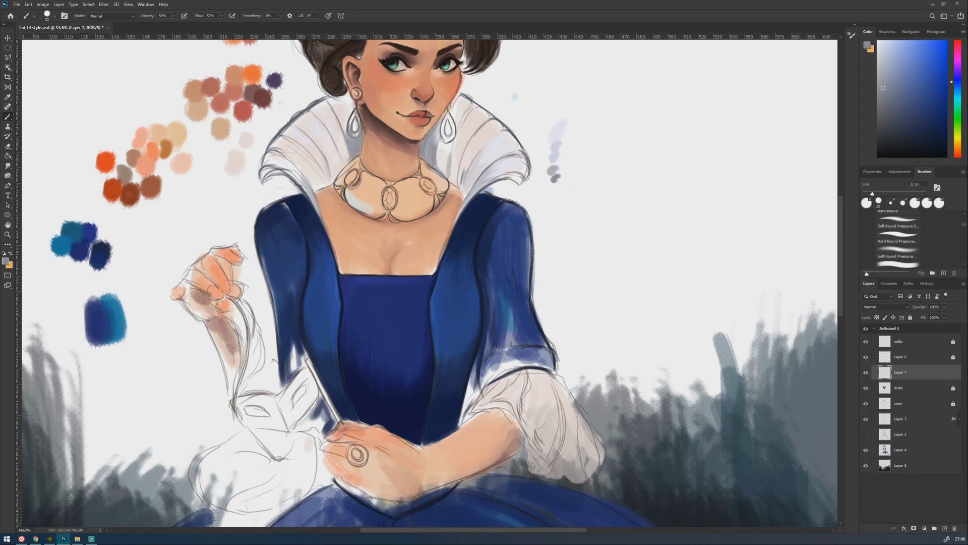
{"action": "left_click_drag", "start_coordinate": [346, 126], "coordinate": [344, 163]}
{"action": "mouse_move", "coordinate": [438, 141]}
{"action": "left_mouse_down"}
{"action": "mouse_move", "coordinate": [451, 179]}
{"action": "mouse_move", "coordinate": [468, 187]}
{"action": "left_mouse_up"}
Shade and blend the folds on both sides of the ruff collar with sampled greys and pale lavender, finishing with another brush preset selected
{"action": "left_click", "coordinate": [469, 152], "text": "alt"}
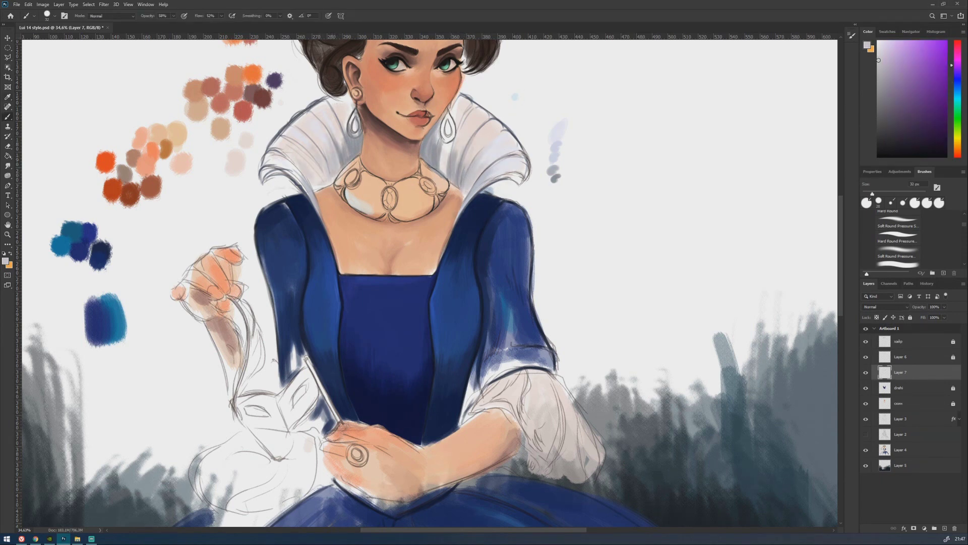
{"action": "left_click", "coordinate": [325, 184], "text": "alt"}
{"action": "left_click_drag", "start_coordinate": [326, 147], "coordinate": [316, 185]}
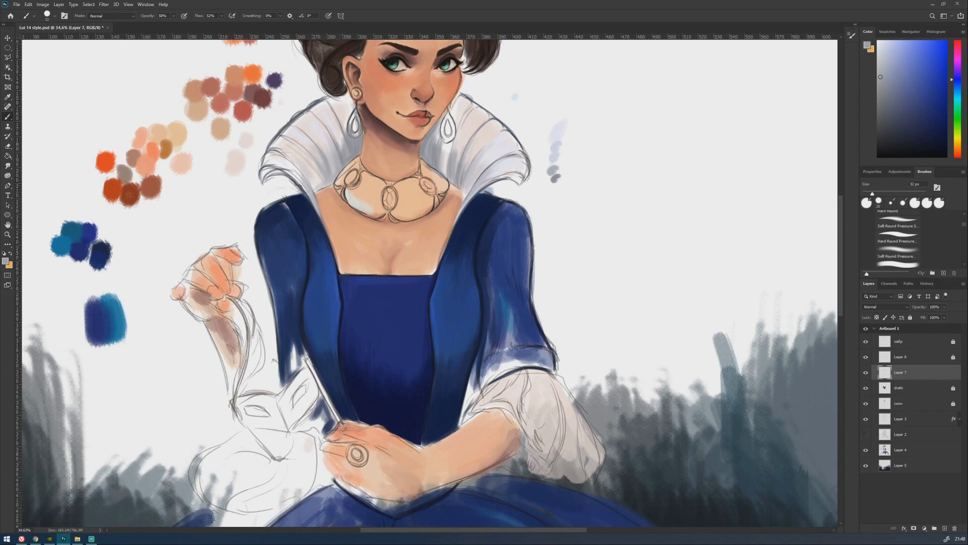
{"action": "left_click", "coordinate": [297, 151], "text": "alt"}
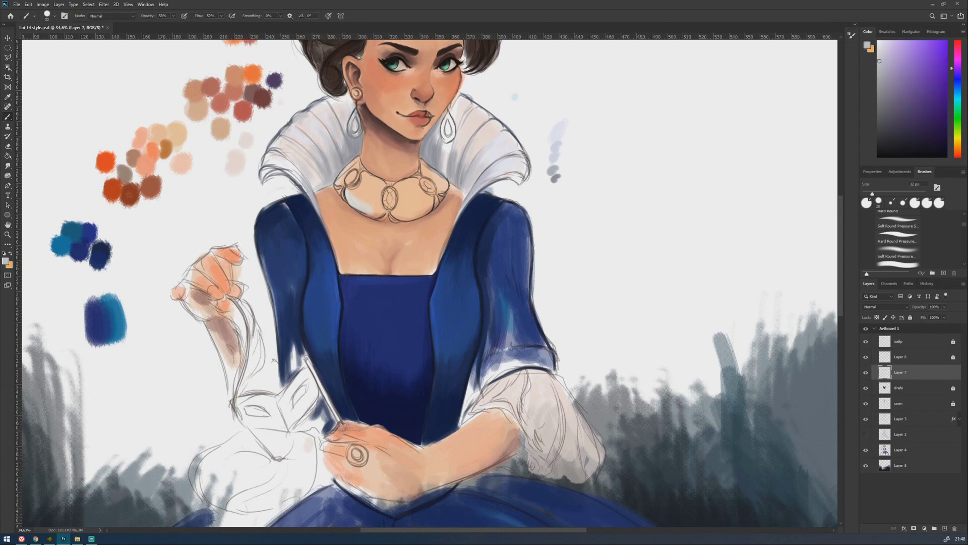
{"action": "left_click", "coordinate": [557, 135], "text": "alt"}
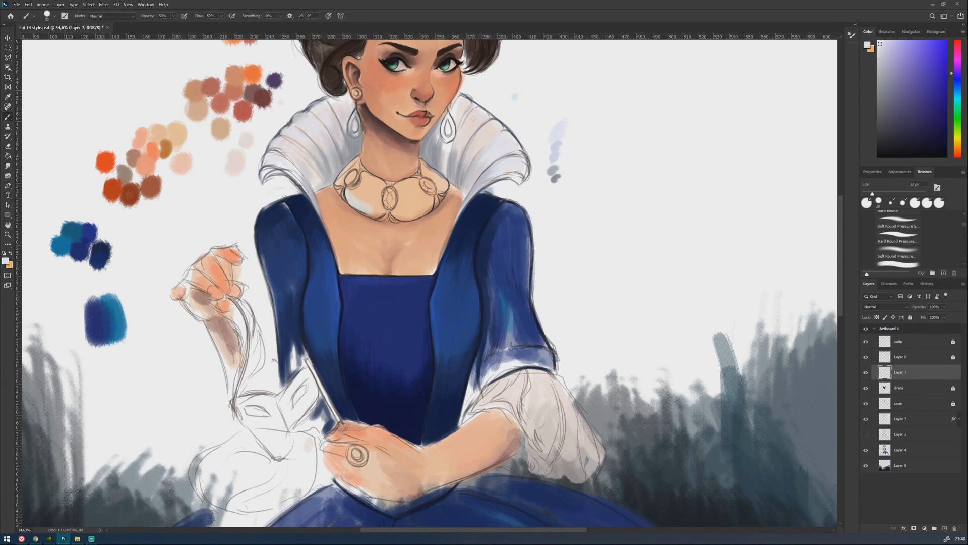
{"action": "left_click", "coordinate": [524, 139], "text": "alt"}
{"action": "left_click", "coordinate": [342, 142], "text": "alt"}
{"action": "left_click", "coordinate": [342, 146], "text": "alt"}
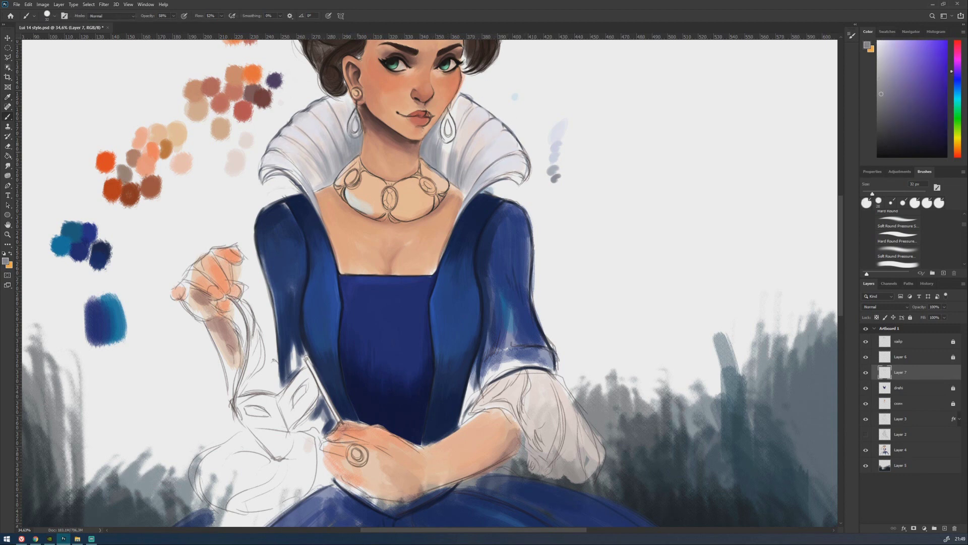
{"action": "left_click", "coordinate": [47, 15]}
{"action": "double_click", "coordinate": [40, 91]}
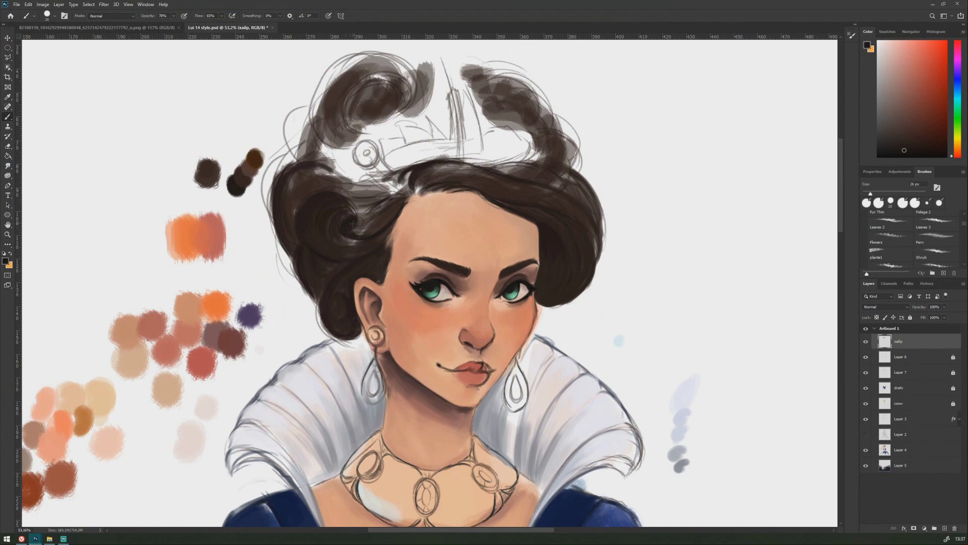
Outline the hair with near-black strokes around the upper curls, the small back curls and the large side roll
{"action": "left_click_drag", "start_coordinate": [383, 207], "coordinate": [327, 168]}
{"action": "left_click_drag", "start_coordinate": [298, 262], "coordinate": [323, 297]}
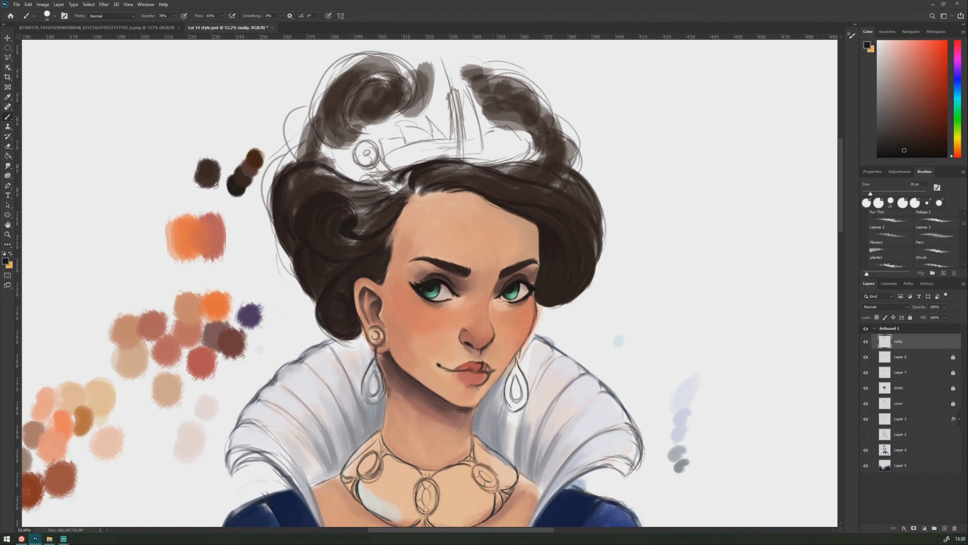
{"action": "left_click_drag", "start_coordinate": [564, 167], "coordinate": [491, 75]}
{"action": "left_click_drag", "start_coordinate": [363, 83], "coordinate": [307, 146]}
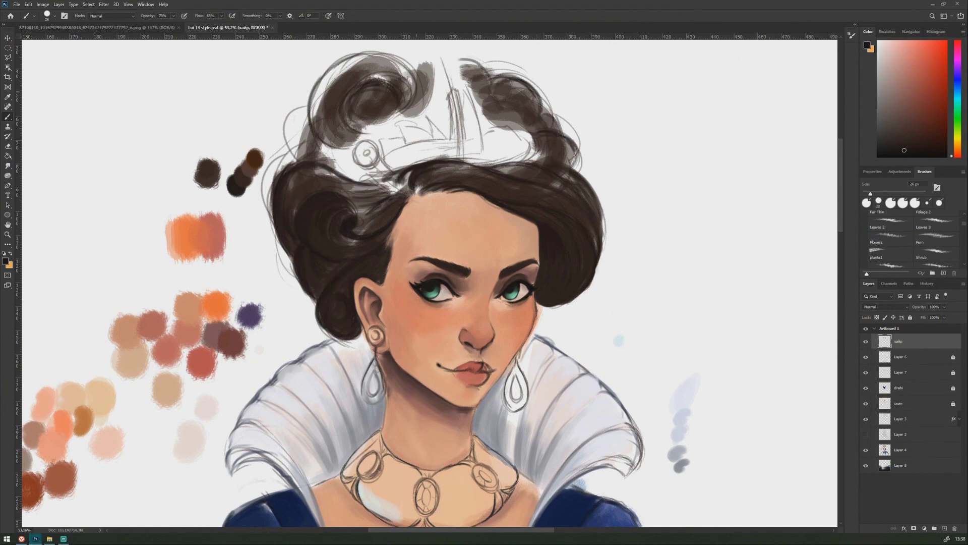
{"action": "left_click_drag", "start_coordinate": [313, 56], "coordinate": [414, 101]}
{"action": "left_click_drag", "start_coordinate": [302, 108], "coordinate": [285, 161]}
{"action": "mouse_move", "coordinate": [367, 138]}
{"action": "left_mouse_down"}
{"action": "mouse_move", "coordinate": [318, 176]}
{"action": "mouse_move", "coordinate": [328, 176]}
{"action": "left_mouse_up"}
{"action": "left_click_drag", "start_coordinate": [283, 187], "coordinate": [252, 255]}
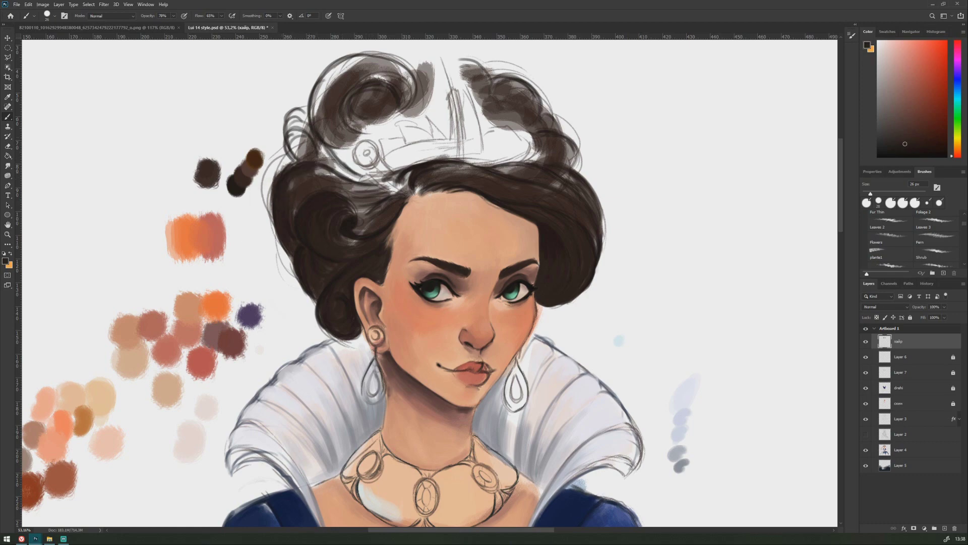
Paint sampled dark browns over the large curl beside the ear and along the hairline with a larger brush
{"action": "scroll", "coordinate": [376, 180], "scroll_direction": "up", "scroll_amount": 2}
{"action": "left_click", "coordinate": [394, 287], "text": "alt"}
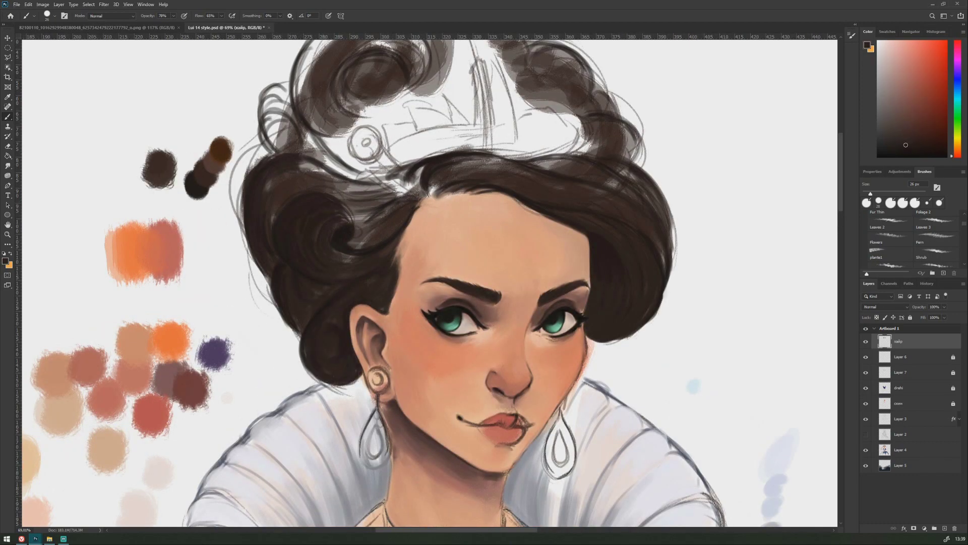
{"action": "left_click", "coordinate": [55, 16]}
{"action": "key", "text": "Return"}
{"action": "left_click", "coordinate": [349, 259], "text": "alt"}
{"action": "left_click", "coordinate": [310, 344], "text": "alt"}
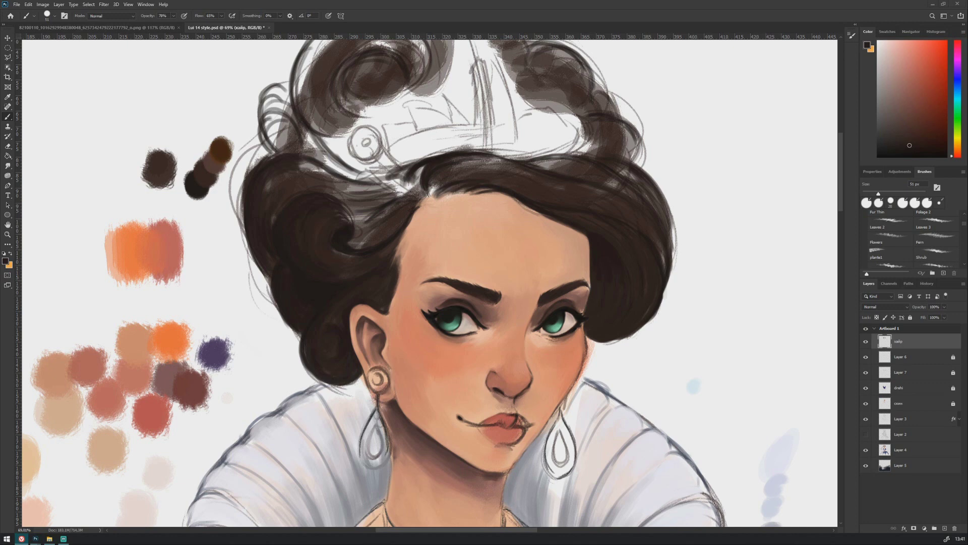
{"action": "left_click", "coordinate": [330, 224], "text": "alt"}
{"action": "mouse_move", "coordinate": [267, 187]}
{"action": "left_mouse_down"}
{"action": "mouse_move", "coordinate": [361, 166]}
{"action": "mouse_move", "coordinate": [366, 217]}
{"action": "left_mouse_up"}
{"action": "left_click", "coordinate": [344, 216], "text": "alt"}
{"action": "left_click_drag", "start_coordinate": [453, 167], "coordinate": [479, 159]}
Define the swept strands along the forehead parting and behind the tiara with a smaller brush and sampled dark browns
{"action": "left_click", "coordinate": [393, 242], "text": "alt"}
{"action": "key", "text": "bracketleft"}
{"action": "key", "text": "bracketleft"}
{"action": "key", "text": "bracketleft"}
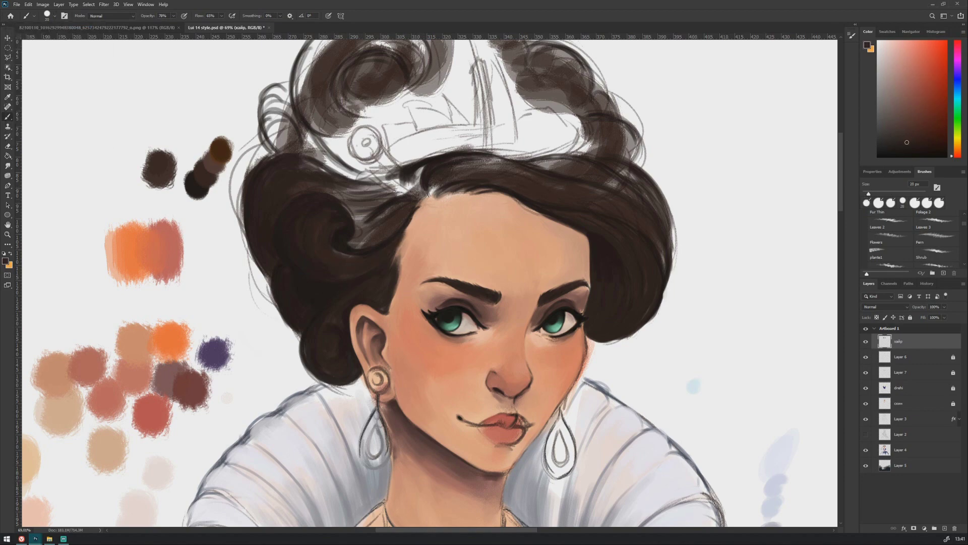
{"action": "left_click_drag", "start_coordinate": [412, 166], "coordinate": [472, 194]}
{"action": "left_click_drag", "start_coordinate": [510, 197], "coordinate": [584, 234]}
{"action": "left_click", "coordinate": [610, 269], "text": "alt"}
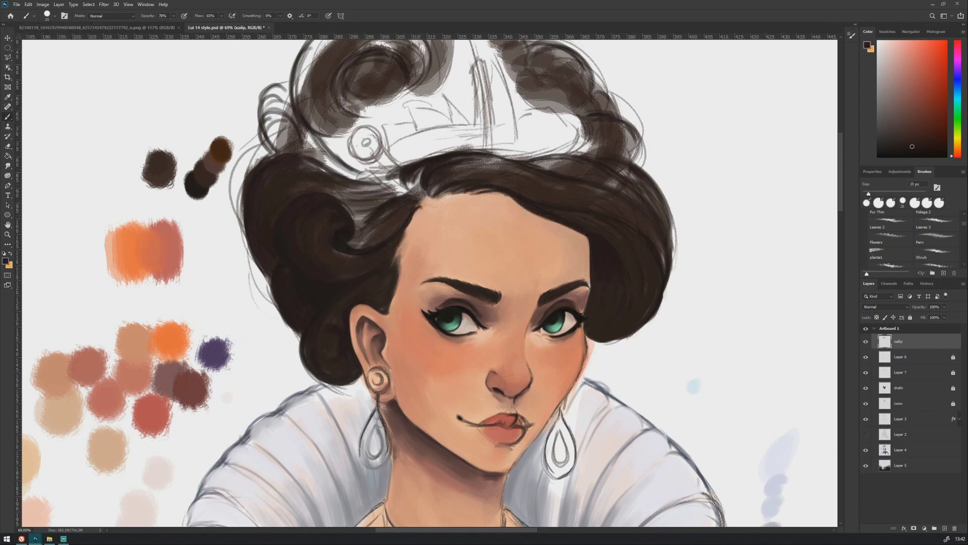
{"action": "mouse_move", "coordinate": [282, 157]}
{"action": "left_mouse_down"}
{"action": "mouse_move", "coordinate": [262, 101]}
{"action": "mouse_move", "coordinate": [348, 161]}
{"action": "left_mouse_up"}
Enlarge the brush and fill the tall curl beside the tiara and the small back curls with dark brown
{"action": "scroll", "coordinate": [429, 283], "scroll_direction": "up", "scroll_amount": 3}
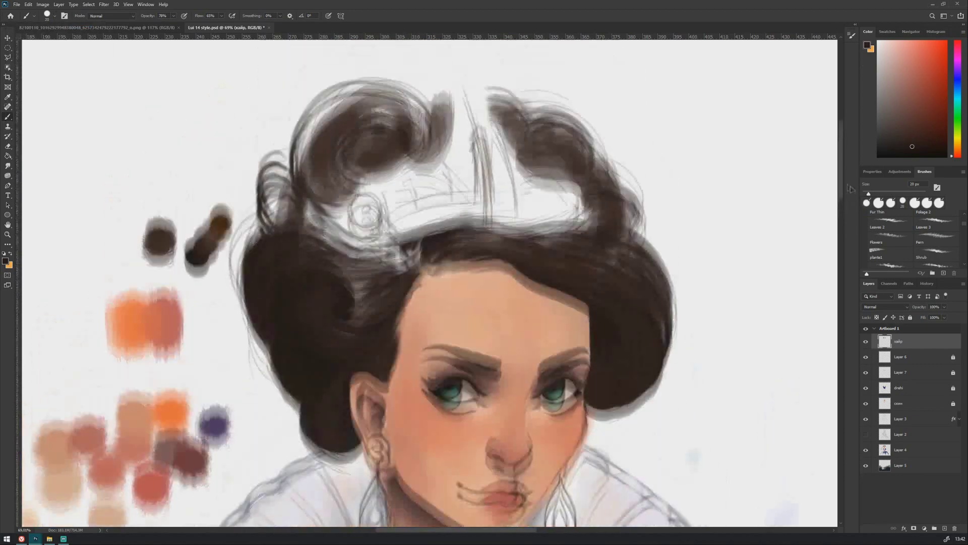
{"action": "left_click", "coordinate": [316, 182], "text": "alt"}
{"action": "key", "text": "bracketright"}
{"action": "key", "text": "bracketright"}
{"action": "left_click_drag", "start_coordinate": [355, 204], "coordinate": [300, 129]}
{"action": "left_click_drag", "start_coordinate": [302, 166], "coordinate": [328, 101]}
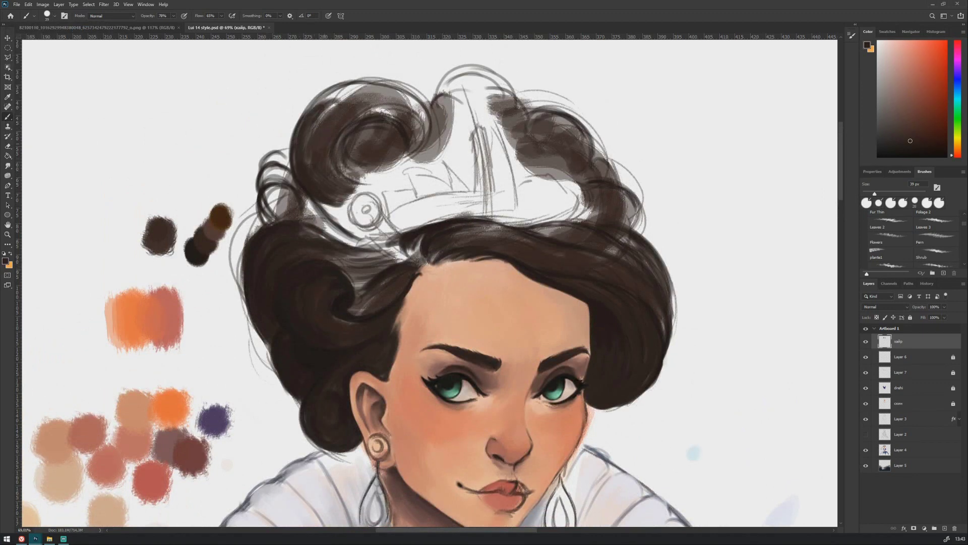
{"action": "left_click_drag", "start_coordinate": [267, 192], "coordinate": [281, 226]}
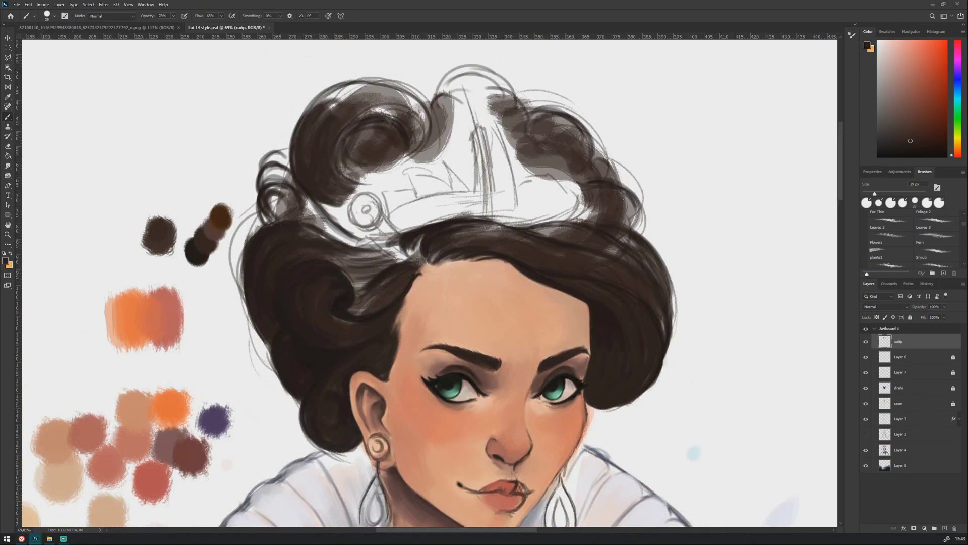
{"action": "mouse_move", "coordinate": [375, 201]}
{"action": "left_mouse_down"}
{"action": "mouse_move", "coordinate": [320, 242]}
{"action": "mouse_move", "coordinate": [311, 247]}
{"action": "mouse_move", "coordinate": [306, 237]}
{"action": "left_mouse_up"}
Add fine dark strands to the large curl beside the ear and refine the hair's outer edge and parting
{"action": "left_click", "coordinate": [347, 312], "text": "alt"}
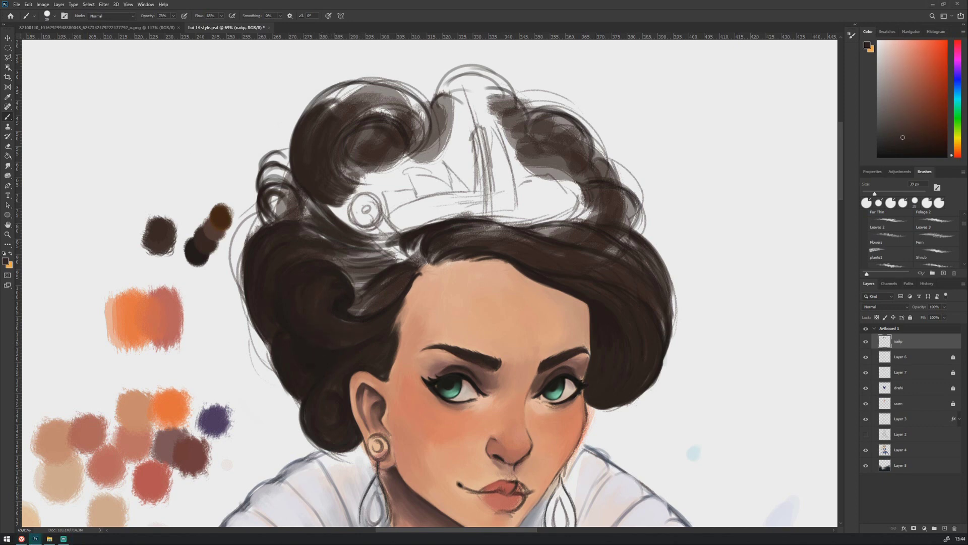
{"action": "left_click", "coordinate": [263, 208], "text": "alt"}
{"action": "left_click", "coordinate": [325, 252], "text": "alt"}
{"action": "mouse_move", "coordinate": [325, 254]}
{"action": "left_mouse_down"}
{"action": "mouse_move", "coordinate": [371, 270]}
{"action": "mouse_move", "coordinate": [373, 300]}
{"action": "left_mouse_up"}
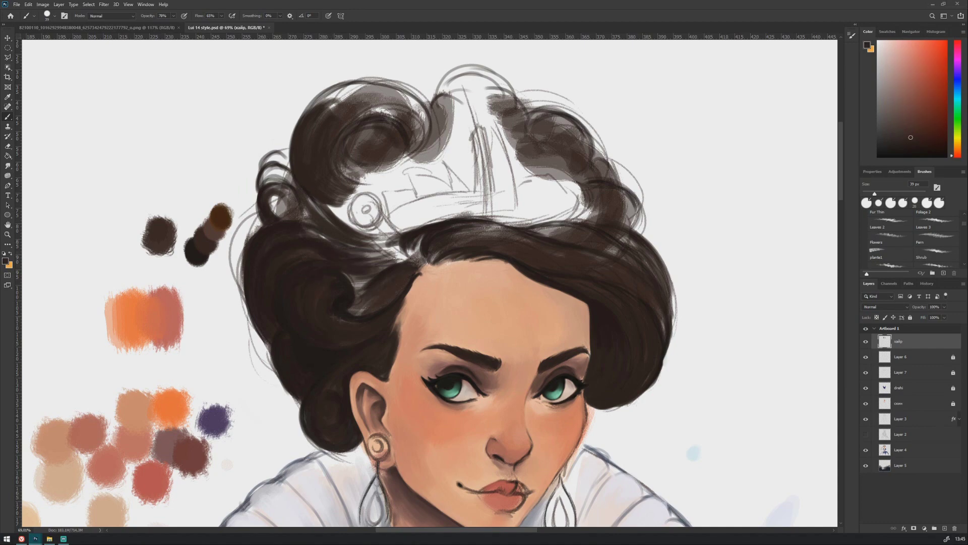
{"action": "left_click", "coordinate": [55, 16]}
{"action": "left_click", "coordinate": [332, 298]}
{"action": "scroll", "coordinate": [429, 282], "scroll_direction": "down", "scroll_amount": 5}
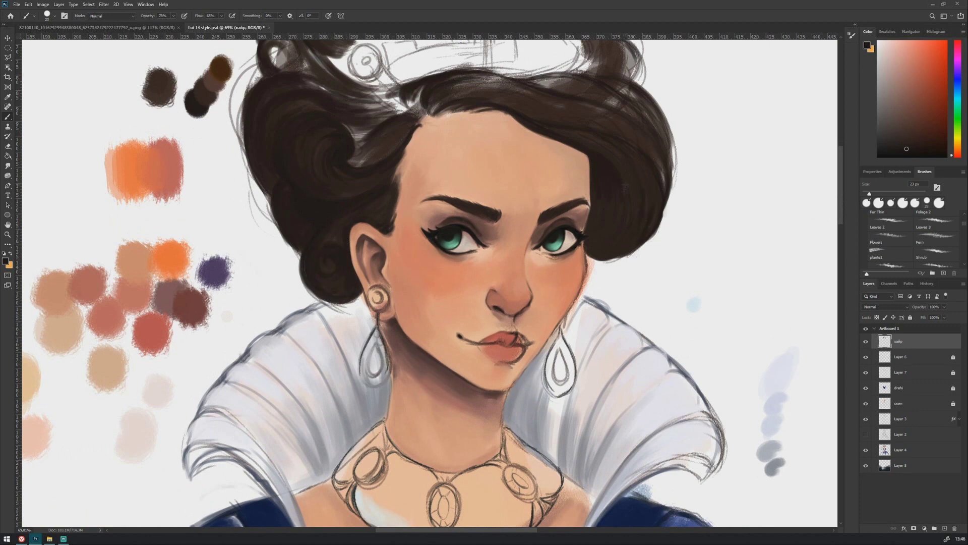
{"action": "mouse_move", "coordinate": [669, 201]}
{"action": "left_mouse_down"}
{"action": "mouse_move", "coordinate": [655, 109]}
{"action": "mouse_move", "coordinate": [669, 163]}
{"action": "left_mouse_up"}
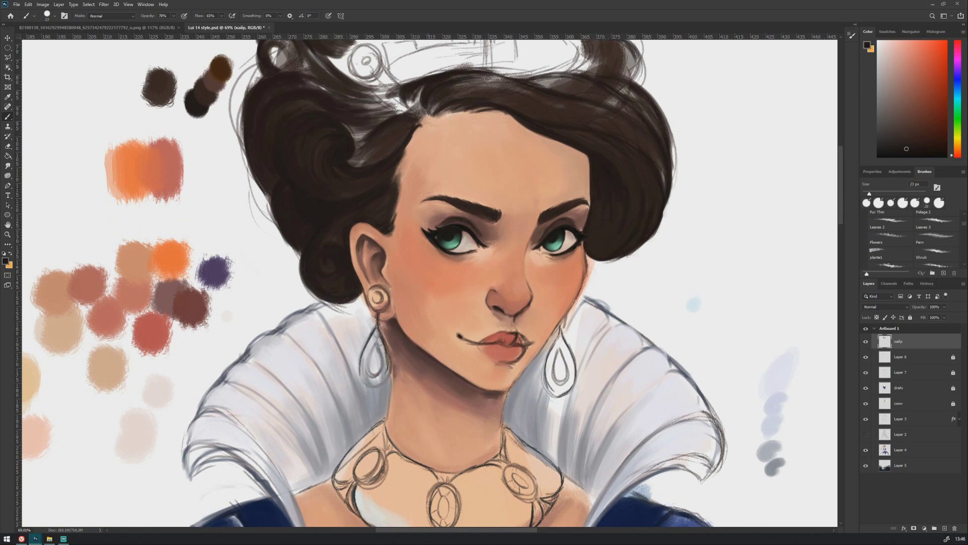
{"action": "mouse_move", "coordinate": [469, 93]}
{"action": "left_mouse_down"}
{"action": "mouse_move", "coordinate": [419, 100]}
{"action": "mouse_move", "coordinate": [358, 161]}
{"action": "left_mouse_up"}
Fill the small bun at the tiara's far end and smooth the hair roll beneath it with sampled browns
{"action": "scroll", "coordinate": [429, 282], "scroll_direction": "up", "scroll_amount": 3}
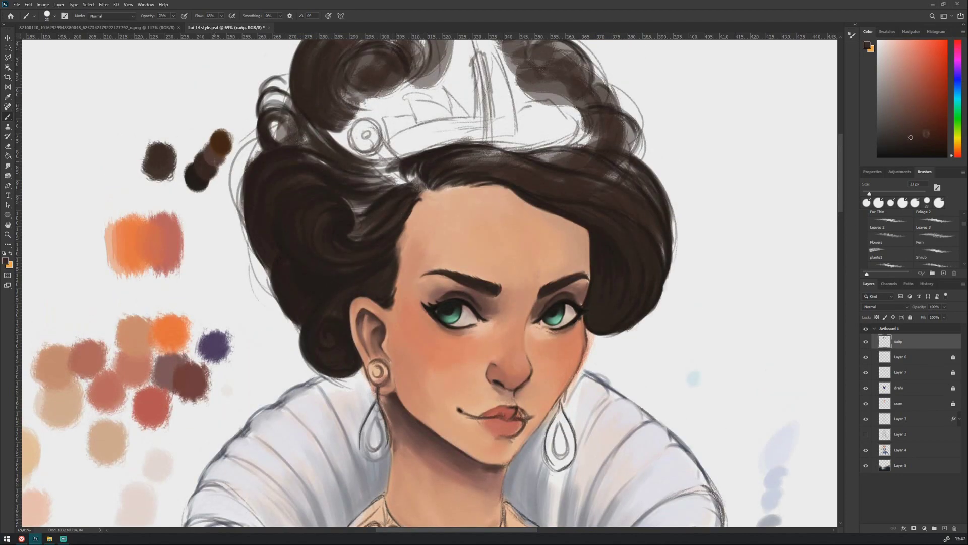
{"action": "left_click", "coordinate": [607, 200], "text": "alt"}
{"action": "left_click_drag", "start_coordinate": [590, 184], "coordinate": [657, 253]}
{"action": "mouse_move", "coordinate": [625, 179]}
{"action": "left_mouse_down"}
{"action": "mouse_move", "coordinate": [590, 124]}
{"action": "mouse_move", "coordinate": [625, 138]}
{"action": "left_mouse_up"}
{"action": "left_click_drag", "start_coordinate": [650, 200], "coordinate": [617, 157]}
{"action": "left_click", "coordinate": [607, 157], "text": "alt"}
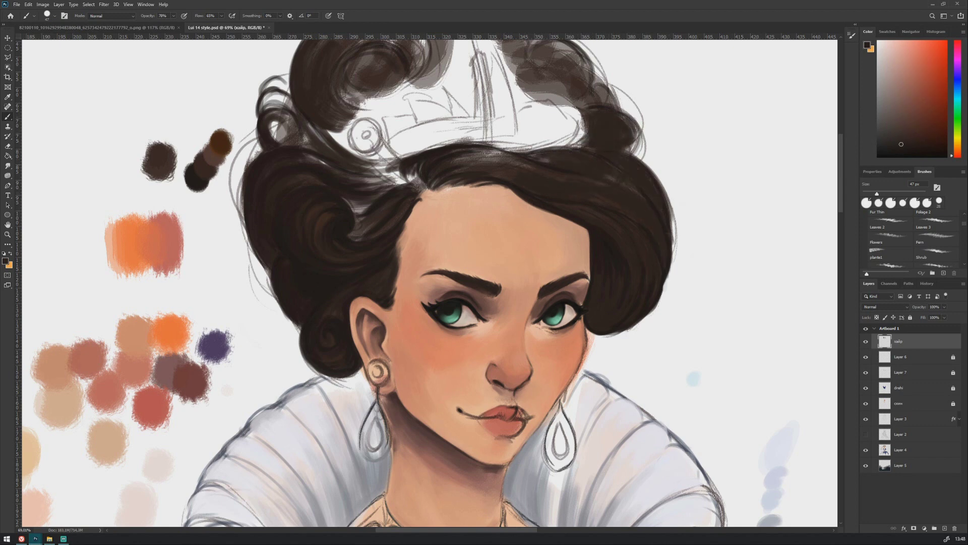
{"action": "left_click", "coordinate": [663, 277], "text": "alt"}
{"action": "left_click_drag", "start_coordinate": [453, 155], "coordinate": [529, 164]}
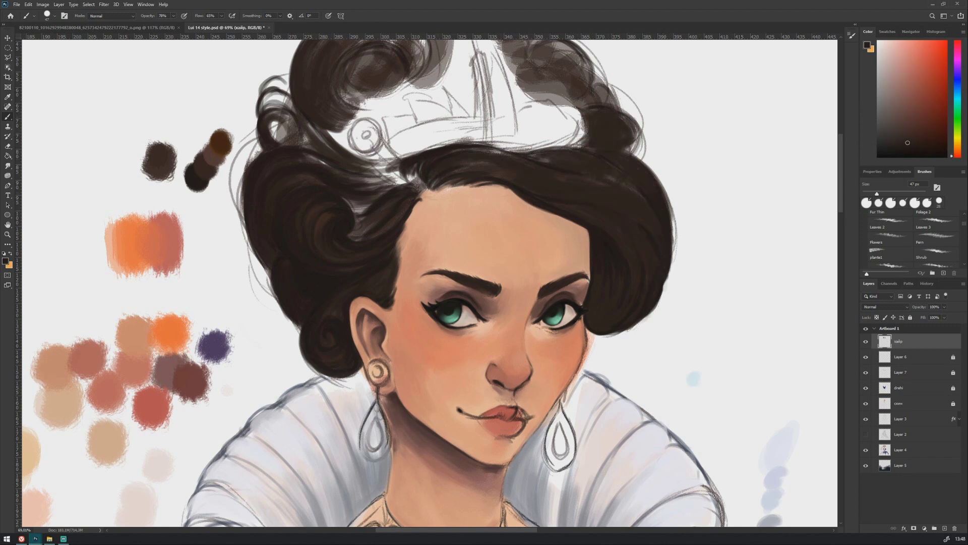
{"action": "left_click_drag", "start_coordinate": [611, 178], "coordinate": [630, 119]}
Darken the upper curls on both sides of the tiara and cover the gaps in the strands under its round jewel
{"action": "scroll", "coordinate": [630, 118], "scroll_direction": "up", "scroll_amount": 3}
{"action": "left_click_drag", "start_coordinate": [570, 219], "coordinate": [527, 174]}
{"action": "mouse_move", "coordinate": [416, 206]}
{"action": "left_mouse_down"}
{"action": "mouse_move", "coordinate": [328, 149]}
{"action": "mouse_move", "coordinate": [318, 187]}
{"action": "left_mouse_up"}
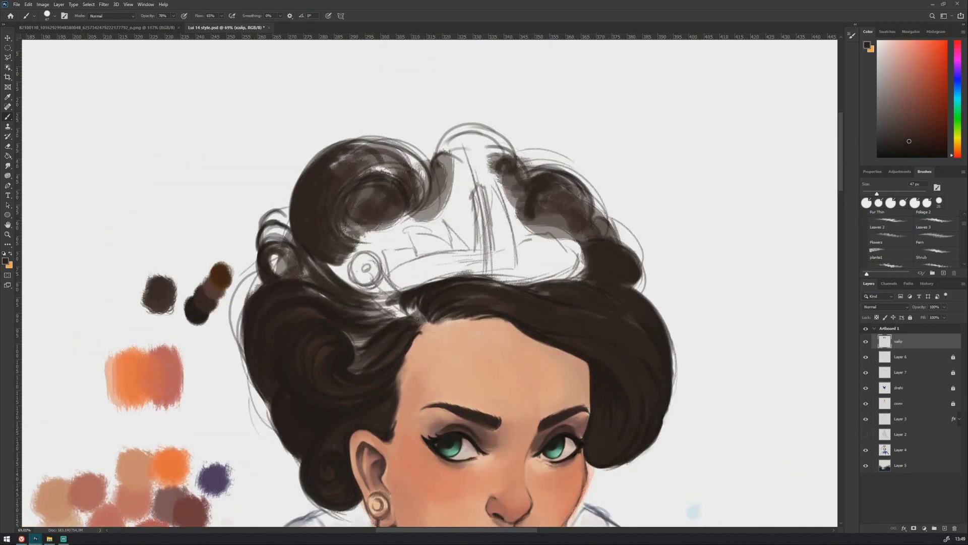
{"action": "mouse_move", "coordinate": [343, 237]}
{"action": "left_mouse_down"}
{"action": "mouse_move", "coordinate": [282, 257]}
{"action": "mouse_move", "coordinate": [388, 310]}
{"action": "left_mouse_up"}
Paint sampled dark brown over the light gaps in the curl between the ear and the parting
{"action": "scroll", "coordinate": [323, 277], "scroll_direction": "down", "scroll_amount": 3}
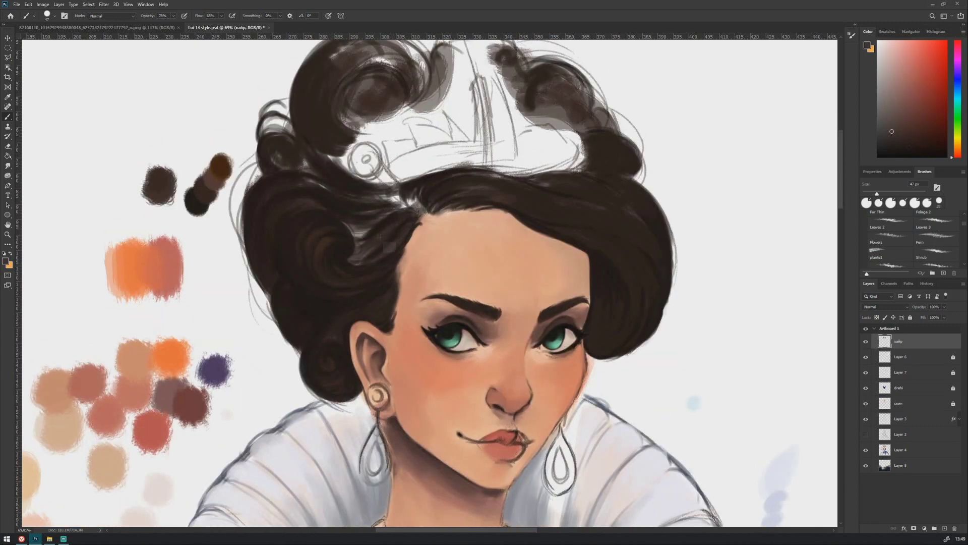
{"action": "left_click", "coordinate": [358, 255], "text": "alt"}
{"action": "left_click", "coordinate": [351, 277], "text": "alt"}
{"action": "left_click_drag", "start_coordinate": [374, 239], "coordinate": [345, 222]}
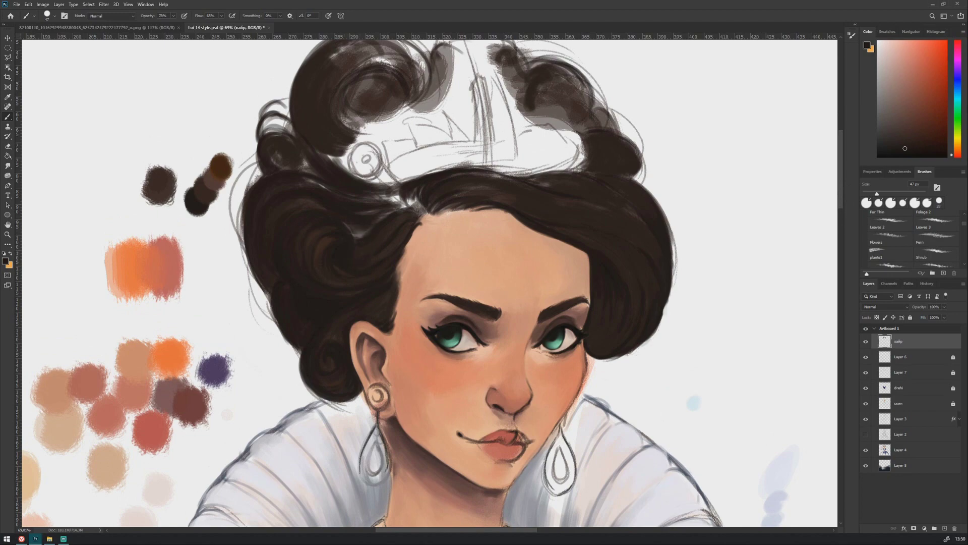
Darken the outer edge of the tall curl, the strands under the tiara jewel and the small back curl
{"action": "scroll", "coordinate": [352, 226], "scroll_direction": "down", "scroll_amount": 1}
{"action": "scroll", "coordinate": [353, 227], "scroll_direction": "up", "scroll_amount": 3}
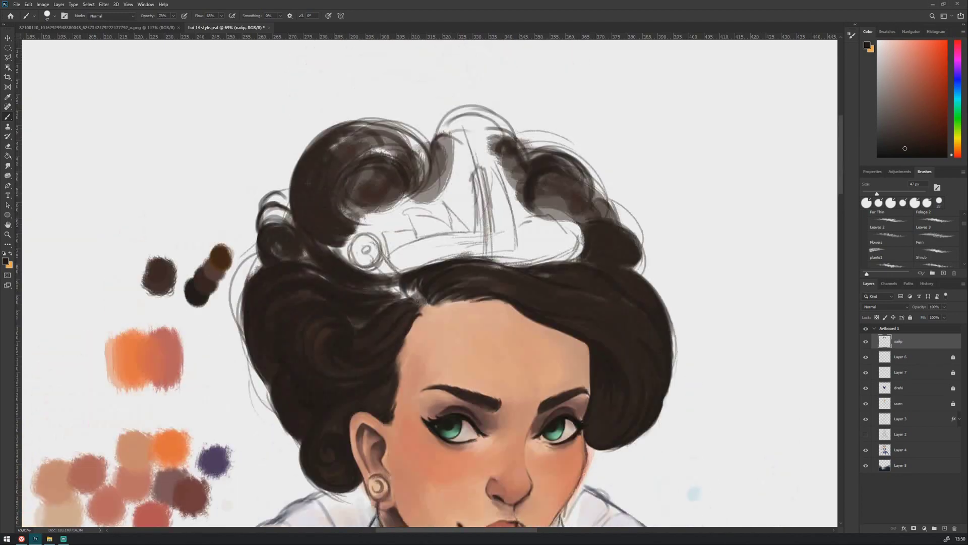
{"action": "left_click_drag", "start_coordinate": [383, 132], "coordinate": [336, 126]}
{"action": "left_click_drag", "start_coordinate": [290, 154], "coordinate": [287, 209]}
{"action": "left_click_drag", "start_coordinate": [347, 241], "coordinate": [315, 258]}
{"action": "left_click_drag", "start_coordinate": [258, 265], "coordinate": [276, 233]}
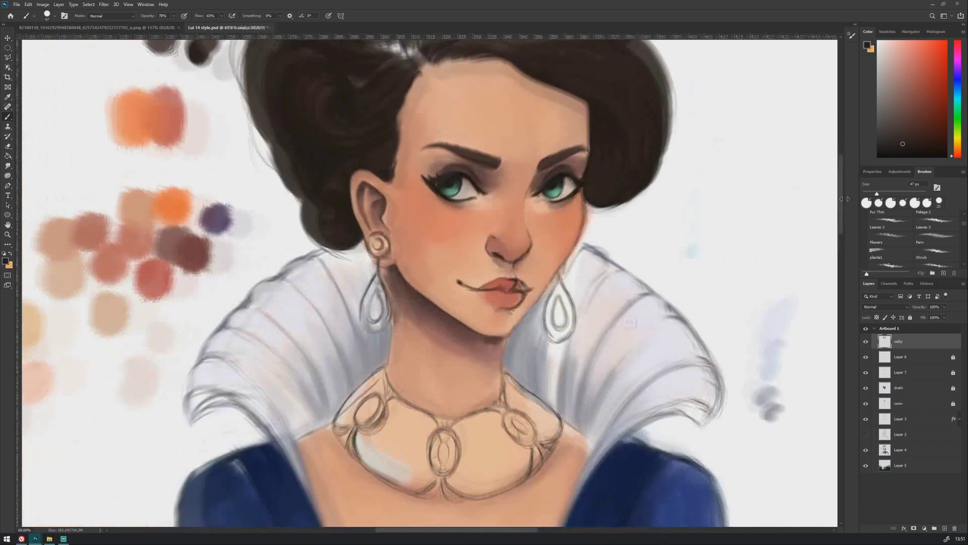
On the dress layer, strengthen both sleeves' edges and the turned-up cuff with dark blue strokes
{"action": "scroll", "coordinate": [490, 252], "scroll_direction": "down", "scroll_amount": 10}
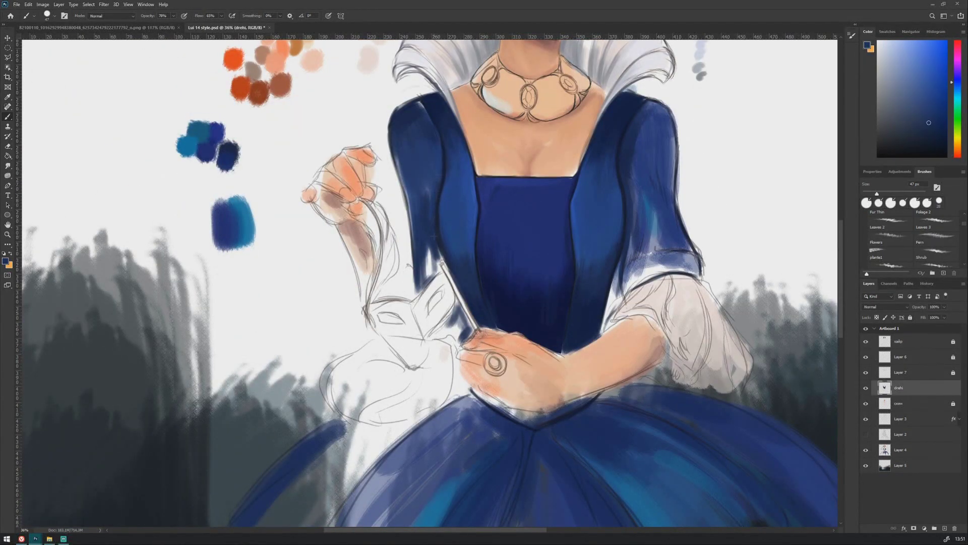
{"action": "left_click_drag", "start_coordinate": [427, 183], "coordinate": [423, 200]}
{"action": "left_click_drag", "start_coordinate": [409, 185], "coordinate": [407, 229]}
{"action": "left_click_drag", "start_coordinate": [656, 104], "coordinate": [673, 197]}
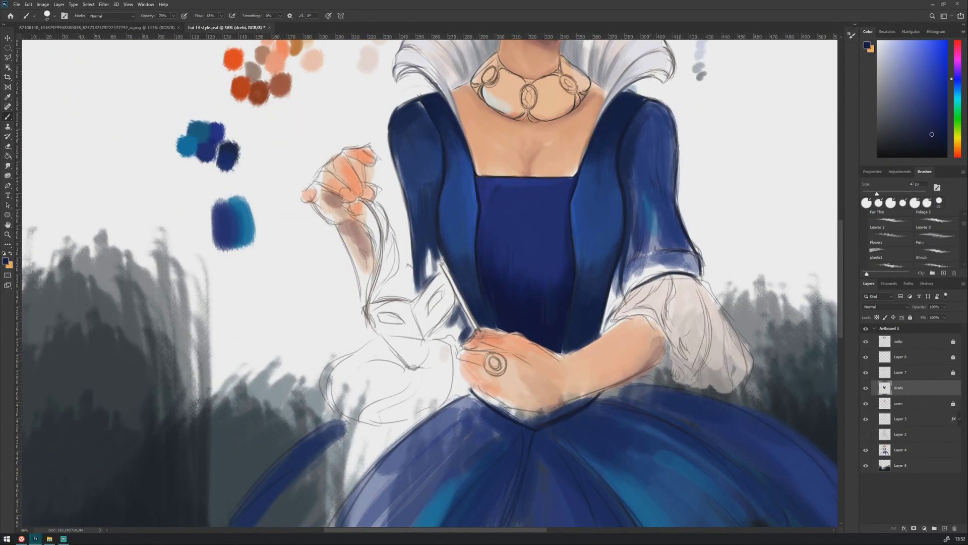
{"action": "left_click_drag", "start_coordinate": [630, 292], "coordinate": [697, 256]}
{"action": "left_click_drag", "start_coordinate": [633, 228], "coordinate": [626, 267]}
{"action": "left_click_drag", "start_coordinate": [413, 136], "coordinate": [396, 208]}
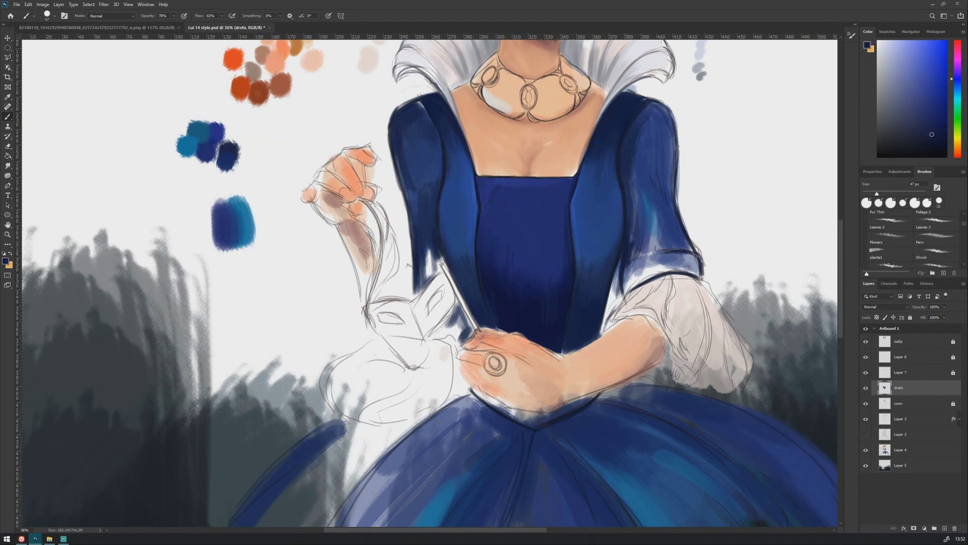
{"action": "left_click_drag", "start_coordinate": [419, 165], "coordinate": [415, 202]}
{"action": "left_click_drag", "start_coordinate": [415, 261], "coordinate": [445, 297]}
{"action": "left_click_drag", "start_coordinate": [636, 227], "coordinate": [638, 253]}
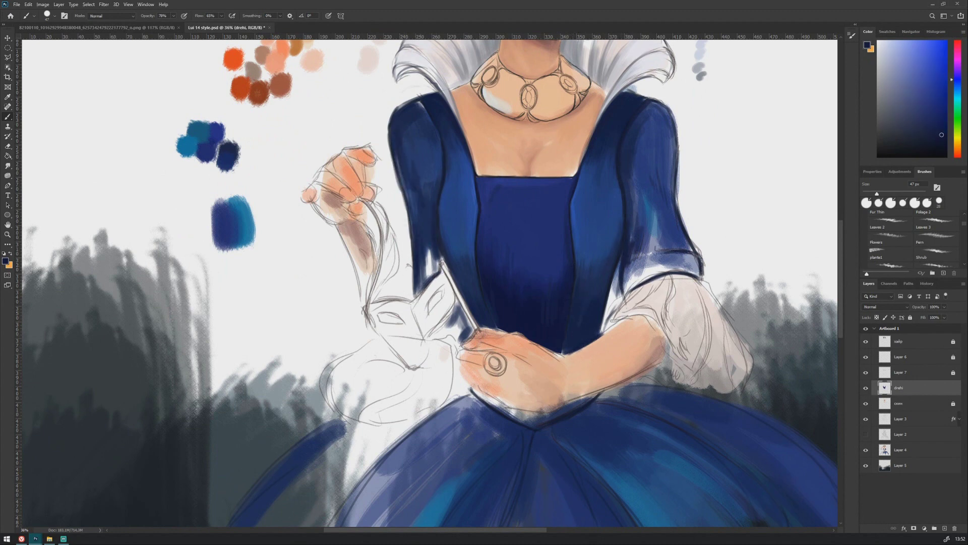
Enlarge the brush and paint sampled blues over the sleeve above the ruffle, filling its turned-up cuff
{"action": "left_click", "coordinate": [648, 192], "text": "alt"}
{"action": "left_click", "coordinate": [631, 181], "text": "alt"}
{"action": "left_click", "coordinate": [47, 16]}
{"action": "key", "text": "Return"}
{"action": "left_click", "coordinate": [666, 151], "text": "alt"}
{"action": "left_click_drag", "start_coordinate": [667, 121], "coordinate": [683, 232]}
{"action": "left_click_drag", "start_coordinate": [637, 169], "coordinate": [633, 241]}
{"action": "mouse_move", "coordinate": [625, 250]}
{"action": "left_mouse_down"}
{"action": "mouse_move", "coordinate": [680, 282]}
{"action": "mouse_move", "coordinate": [675, 292]}
{"action": "left_mouse_up"}
{"action": "scroll", "coordinate": [676, 227], "scroll_direction": "down", "scroll_amount": 2}
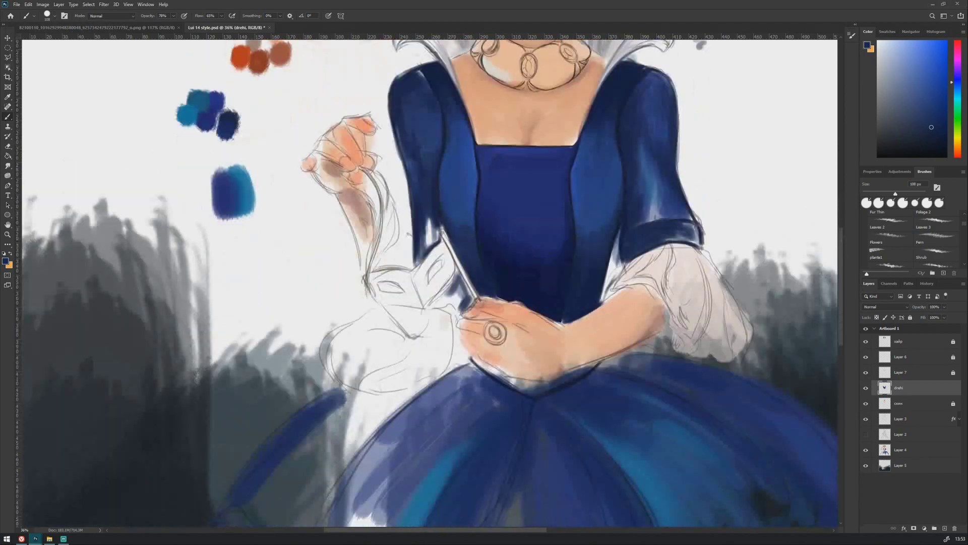
Shade the raised arm's sleeve along the bodice seam and deepen the other sleeve's cuff with sampled dark blues
{"action": "left_click", "coordinate": [675, 229], "text": "alt"}
{"action": "left_click", "coordinate": [631, 194], "text": "alt"}
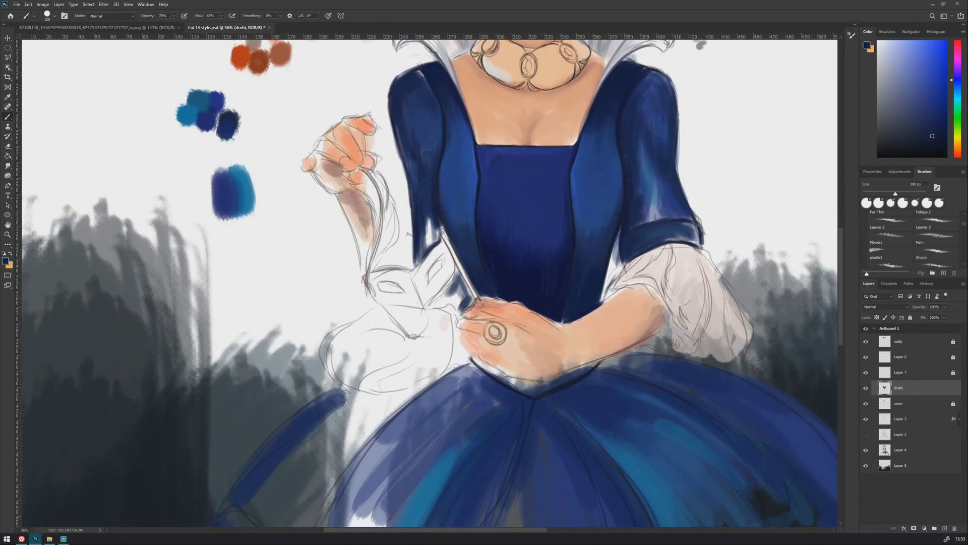
{"action": "left_click_drag", "start_coordinate": [437, 73], "coordinate": [438, 161]}
{"action": "mouse_move", "coordinate": [621, 267]}
{"action": "left_mouse_down"}
{"action": "mouse_move", "coordinate": [693, 224]}
{"action": "mouse_move", "coordinate": [688, 234]}
{"action": "left_mouse_up"}
{"action": "left_click", "coordinate": [675, 227], "text": "alt"}
{"action": "left_click", "coordinate": [643, 245], "text": "alt"}
{"action": "left_click", "coordinate": [686, 232], "text": "alt"}
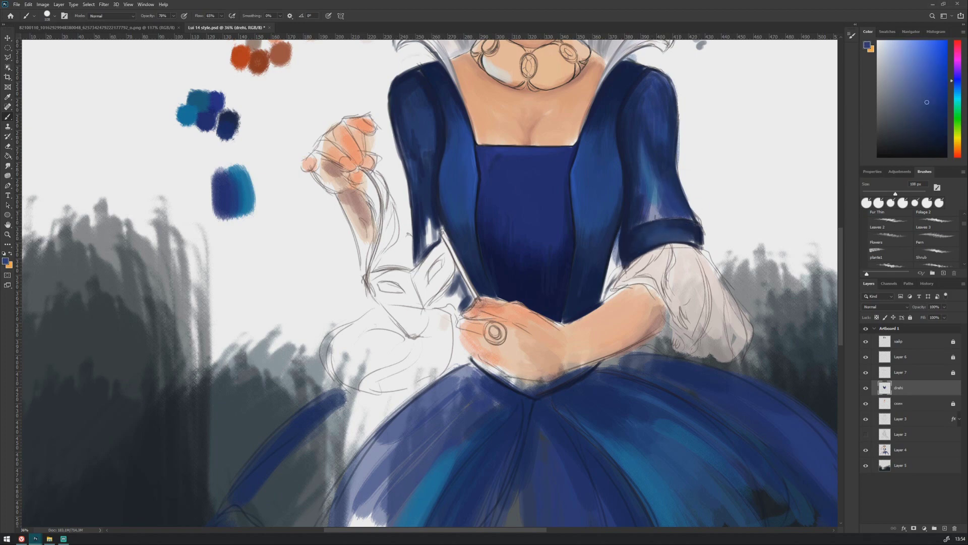
On the dress layer, darken the waistline and outline the skirt panel below the mask, including its folded hem, in dark blue
{"action": "scroll", "coordinate": [505, 282], "scroll_direction": "down", "scroll_amount": 2}
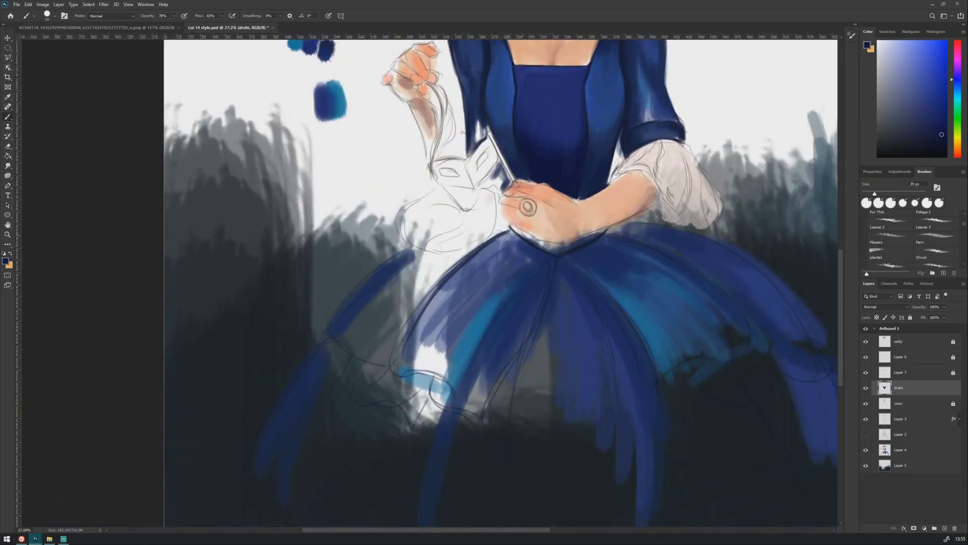
{"action": "left_click_drag", "start_coordinate": [514, 229], "coordinate": [555, 250]}
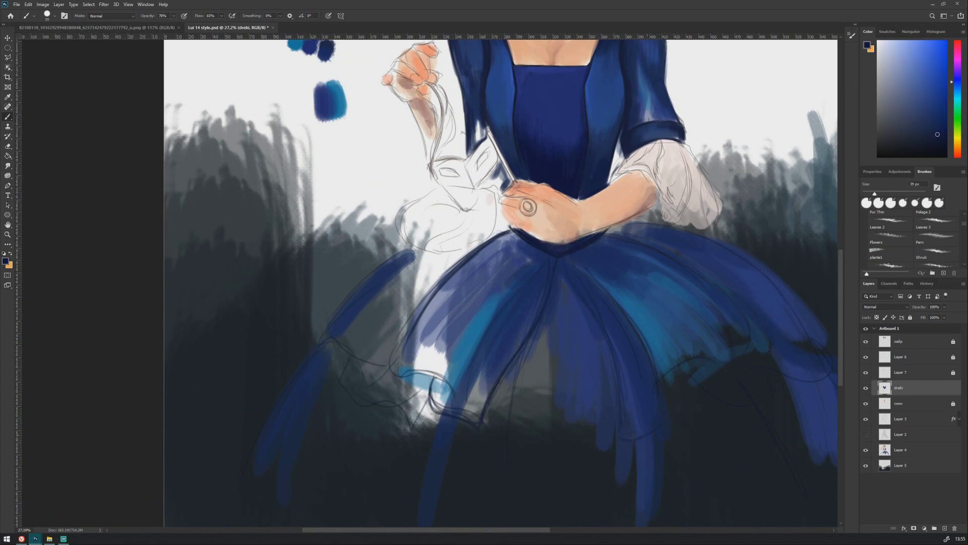
{"action": "scroll", "coordinate": [842, 283], "scroll_direction": "down", "scroll_amount": 2}
{"action": "scroll", "coordinate": [842, 282], "scroll_direction": "up", "scroll_amount": 2}
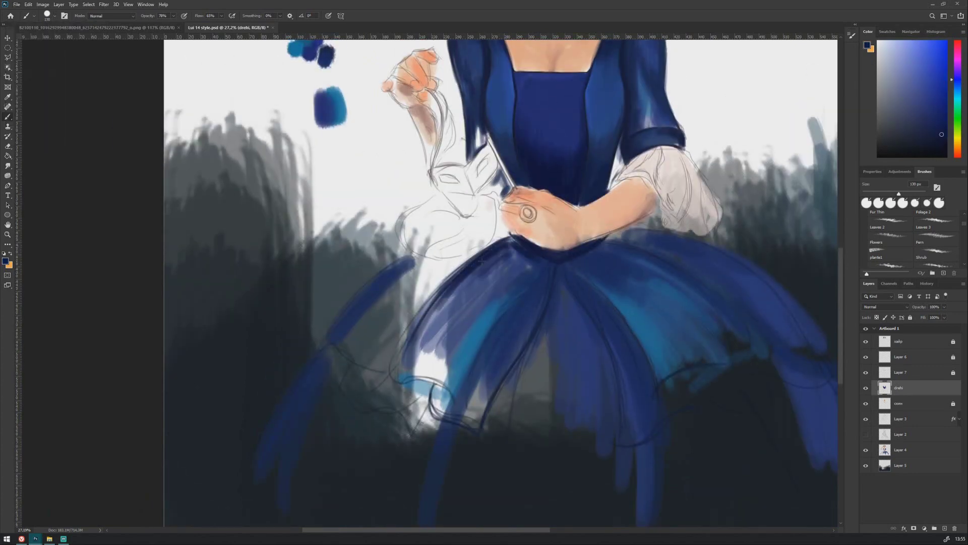
{"action": "mouse_move", "coordinate": [425, 317]}
{"action": "left_mouse_down"}
{"action": "mouse_move", "coordinate": [399, 379]}
{"action": "mouse_move", "coordinate": [483, 343]}
{"action": "left_mouse_up"}
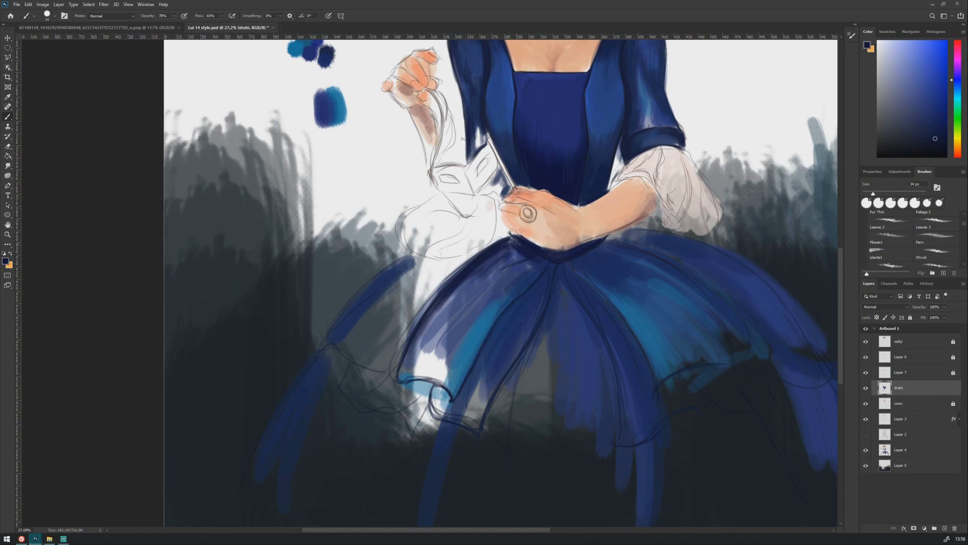
{"action": "mouse_move", "coordinate": [401, 346]}
{"action": "left_mouse_down"}
{"action": "mouse_move", "coordinate": [438, 421]}
{"action": "mouse_move", "coordinate": [492, 398]}
{"action": "left_mouse_up"}
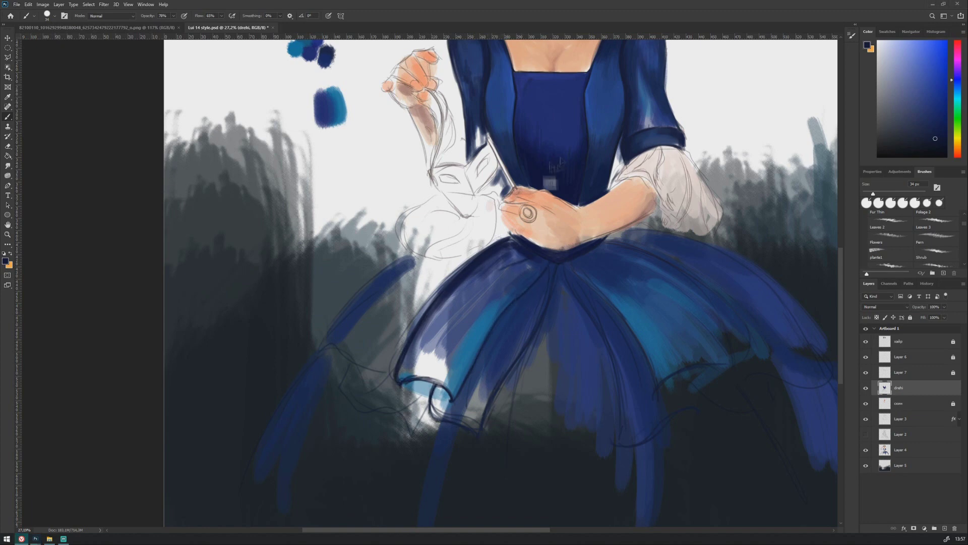
Set the brush size to 124 px and cover the pale strokes on that skirt panel with sampled blues
{"action": "left_click", "coordinate": [551, 183], "text": "alt"}
{"action": "key", "text": "bracketright"}
{"action": "key", "text": "bracketright"}
{"action": "key", "text": "bracketright"}
{"action": "key", "text": "bracketright"}
{"action": "type", "text": "124"}
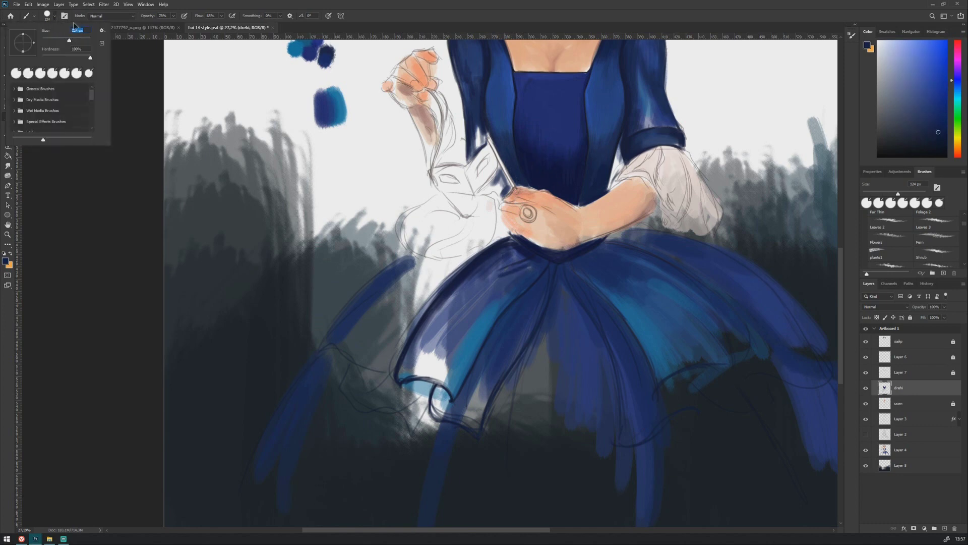
{"action": "key", "text": "Return"}
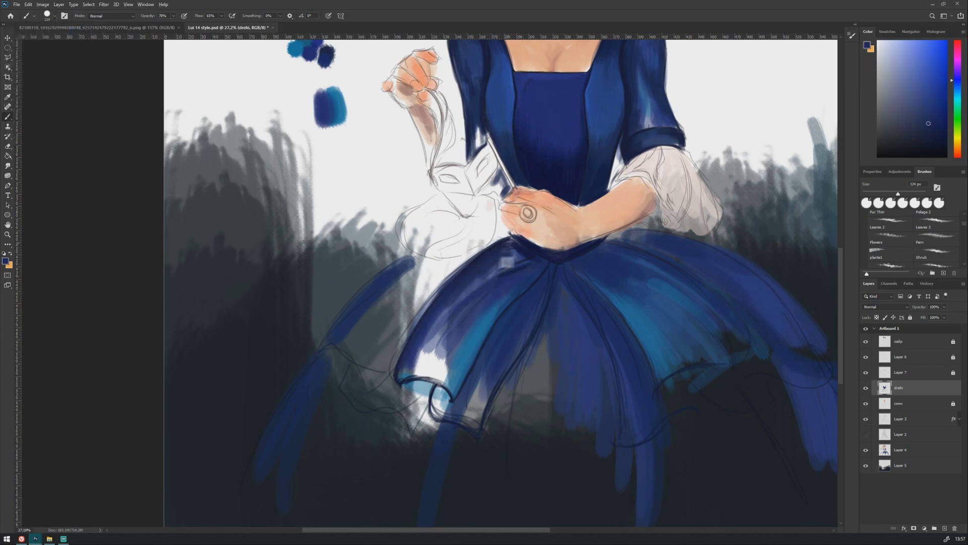
{"action": "left_click", "coordinate": [487, 244], "text": "alt"}
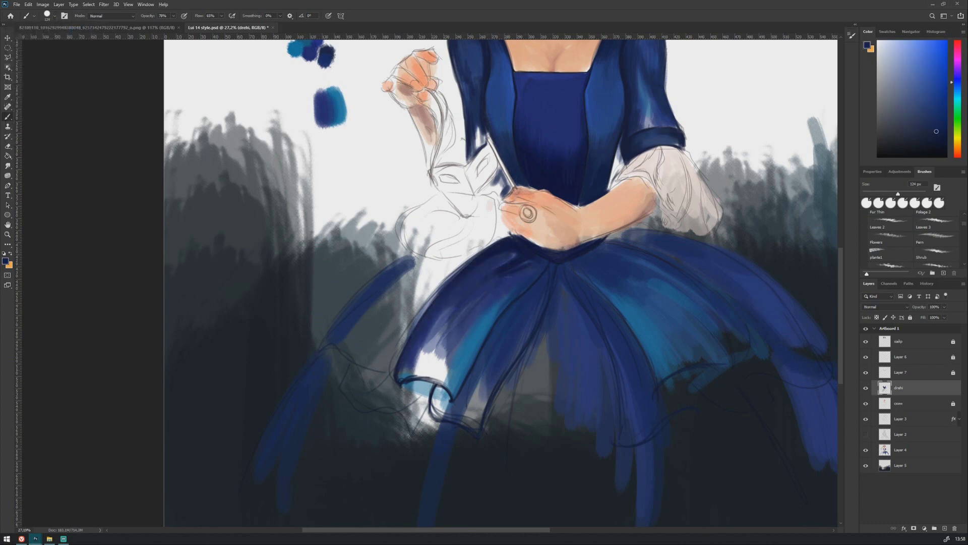
{"action": "left_click", "coordinate": [489, 283], "text": "alt"}
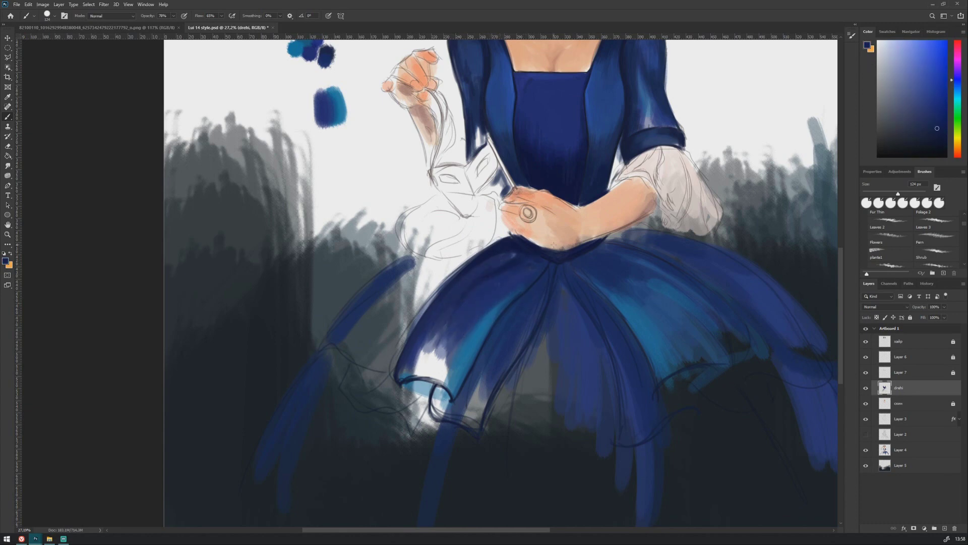
{"action": "left_click", "coordinate": [522, 271], "text": "alt"}
{"action": "left_click", "coordinate": [522, 271], "text": "alt"}
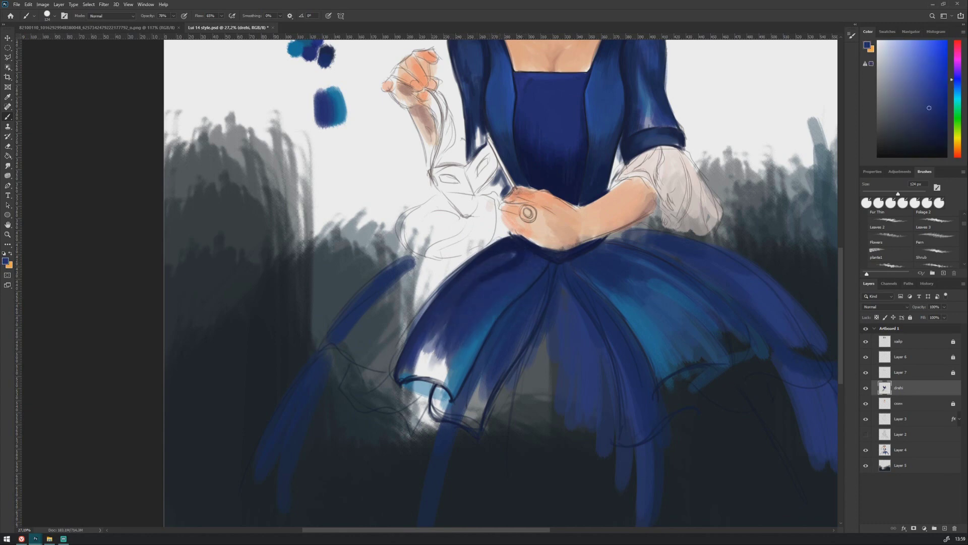
Shrink the brush and paint a dark fold curving down the panel from the waist with sampled dark blues
{"action": "key", "text": "bracketleft"}
{"action": "key", "text": "bracketleft"}
{"action": "key", "text": "bracketleft"}
{"action": "key", "text": "bracketleft"}
{"action": "key", "text": "bracketleft"}
{"action": "key", "text": "bracketleft"}
{"action": "left_click", "coordinate": [459, 409], "text": "alt"}
{"action": "left_click", "coordinate": [487, 309], "text": "alt"}
Enlarge the brush to 77 px and extend sampled blues down the panel over the white gap above its hem
{"action": "scroll", "coordinate": [474, 189], "scroll_direction": "up", "scroll_amount": 2}
{"action": "key", "text": "bracketright"}
{"action": "key", "text": "bracketright"}
{"action": "key", "text": "bracketright"}
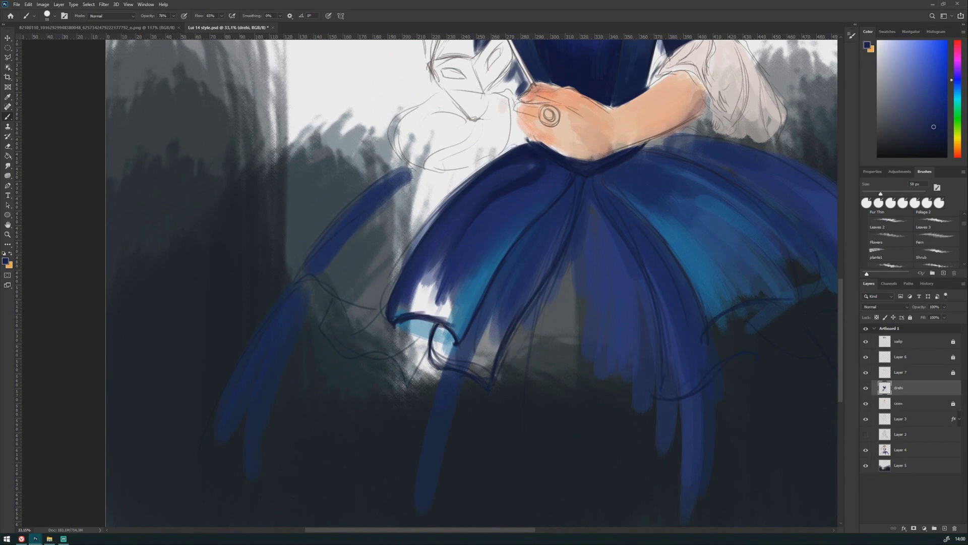
{"action": "key", "text": "bracketright"}
{"action": "left_click", "coordinate": [460, 305], "text": "alt"}
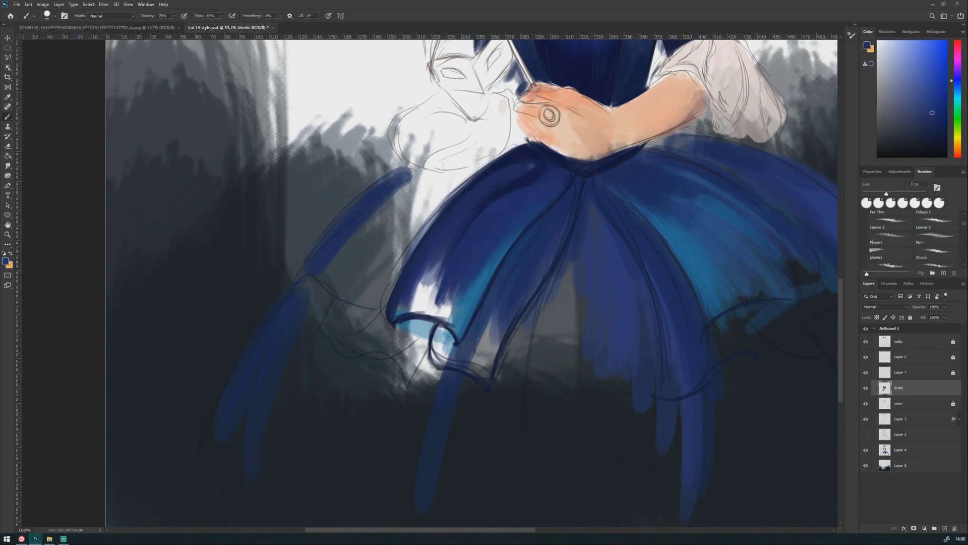
{"action": "left_click_drag", "start_coordinate": [497, 244], "coordinate": [479, 290]}
{"action": "left_click", "coordinate": [443, 282], "text": "alt"}
{"action": "mouse_move", "coordinate": [434, 260]}
{"action": "left_mouse_down"}
{"action": "mouse_move", "coordinate": [424, 310]}
{"action": "mouse_move", "coordinate": [403, 307]}
{"action": "left_mouse_up"}
{"action": "mouse_move", "coordinate": [403, 272]}
{"action": "left_mouse_down"}
{"action": "mouse_move", "coordinate": [430, 276]}
{"action": "mouse_move", "coordinate": [426, 318]}
{"action": "left_mouse_up"}
Shrink the brush and sharpen the panel's inner seam and folds with sampled dark and teal blues
{"action": "left_click", "coordinate": [527, 166], "text": "alt"}
{"action": "key", "text": "bracketleft"}
{"action": "key", "text": "bracketleft"}
{"action": "key", "text": "bracketleft"}
{"action": "key", "text": "bracketleft"}
{"action": "key", "text": "bracketleft"}
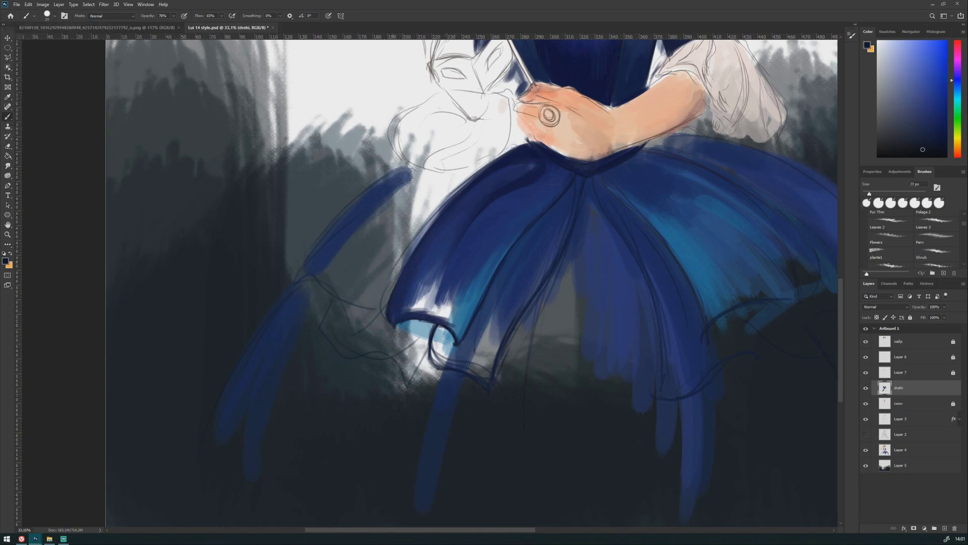
{"action": "left_click", "coordinate": [471, 231], "text": "alt"}
{"action": "left_click", "coordinate": [492, 278], "text": "alt"}
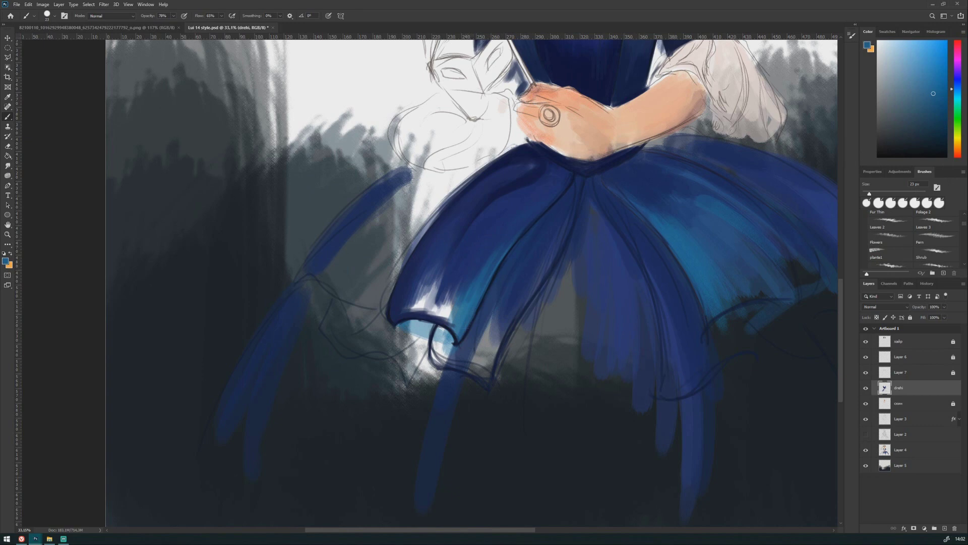
Enlarge the brush and fill the remaining white gap above the panel's hem with sampled blue
{"action": "left_click", "coordinate": [531, 218], "text": "alt"}
{"action": "left_click", "coordinate": [55, 16]}
{"action": "key", "text": "Return"}
{"action": "mouse_move", "coordinate": [424, 275]}
{"action": "left_mouse_down"}
{"action": "mouse_move", "coordinate": [429, 303]}
{"action": "mouse_move", "coordinate": [443, 315]}
{"action": "mouse_move", "coordinate": [484, 323]}
{"action": "left_mouse_up"}
{"action": "scroll", "coordinate": [526, 220], "scroll_direction": "down", "scroll_amount": 1}
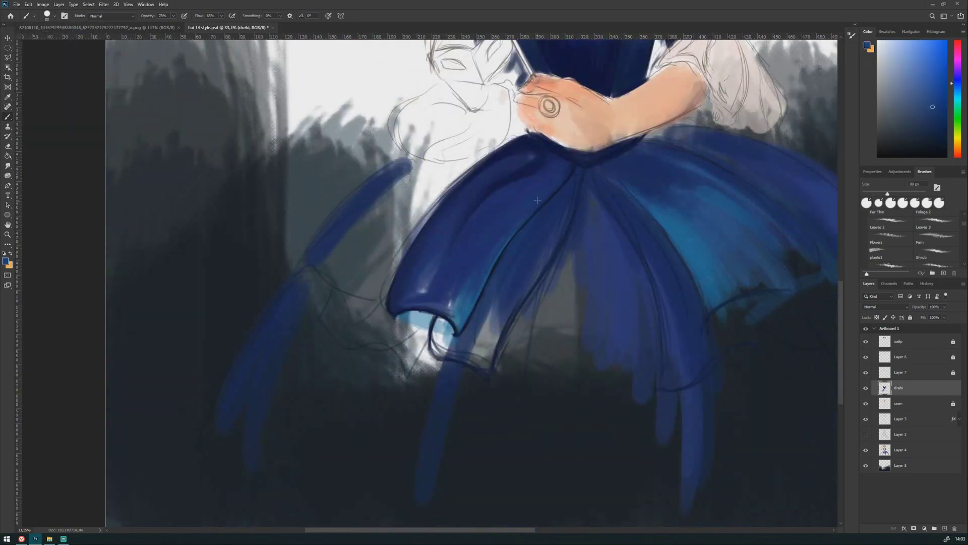
Set the brush opacity to 46% and flow to 47%, and soften the panel's folds with sampled blue
{"action": "key", "text": "4"}
{"action": "key", "text": "6"}
{"action": "key", "text": "shift+4"}
{"action": "key", "text": "shift+7"}
{"action": "left_click", "coordinate": [525, 168], "text": "alt"}
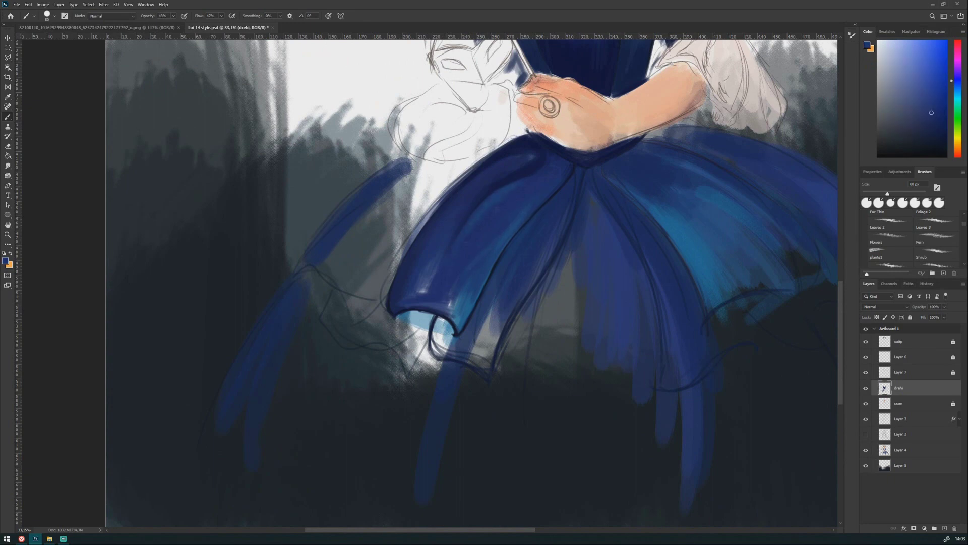
Darken the seam beside the panel's teal strip and shade the curled hem fold beneath it with sampled dark blues
{"action": "scroll", "coordinate": [451, 184], "scroll_direction": "down", "scroll_amount": 2}
{"action": "scroll", "coordinate": [450, 184], "scroll_direction": "up", "scroll_amount": 2}
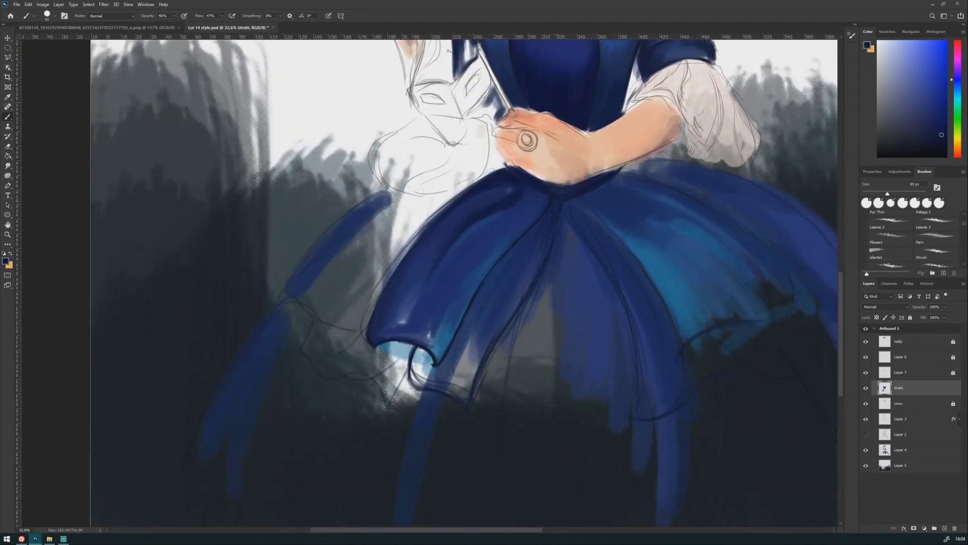
{"action": "left_click_drag", "start_coordinate": [489, 275], "coordinate": [436, 375]}
{"action": "left_click", "coordinate": [54, 16]}
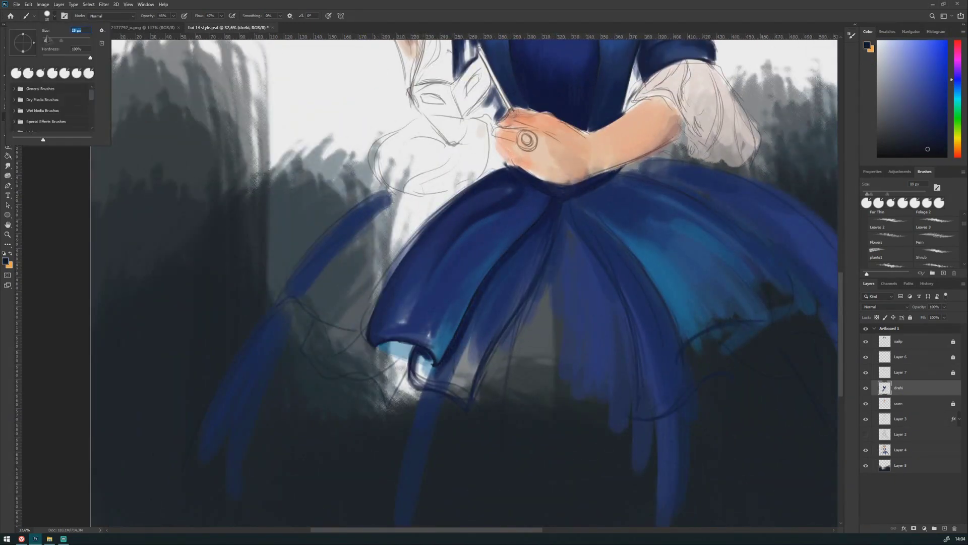
{"action": "left_click", "coordinate": [15, 56]}
{"action": "left_click", "coordinate": [471, 281], "text": "alt"}
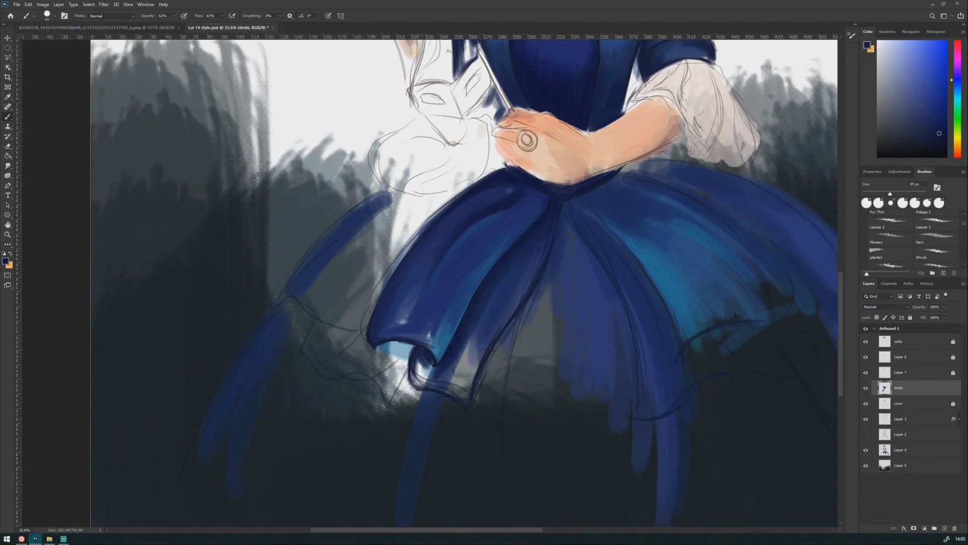
{"action": "left_click", "coordinate": [425, 364], "text": "alt"}
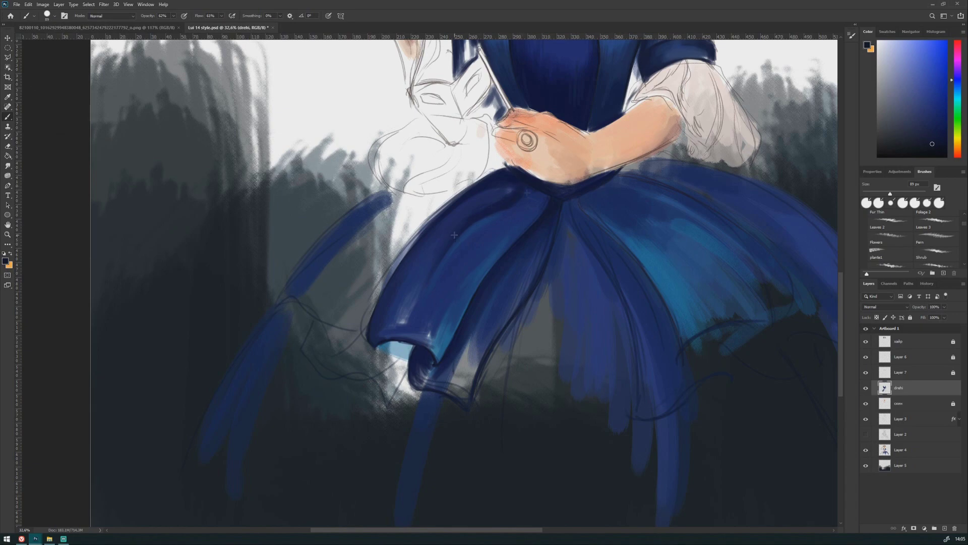
Deepen the seams radiating from the waist and outline the rear overskirt panel in near-black blue
{"action": "key", "text": "ctrl+0"}
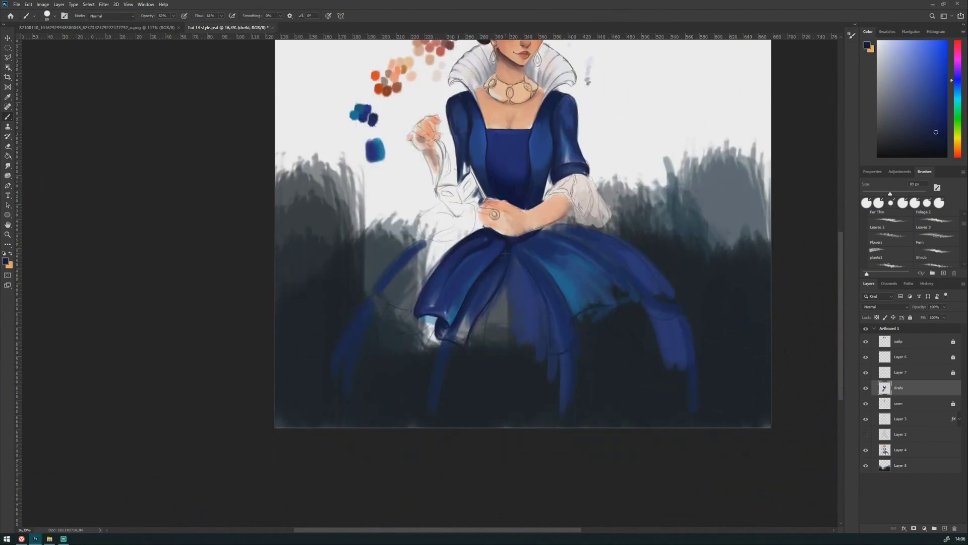
{"action": "scroll", "coordinate": [463, 375], "scroll_direction": "up", "scroll_amount": 3}
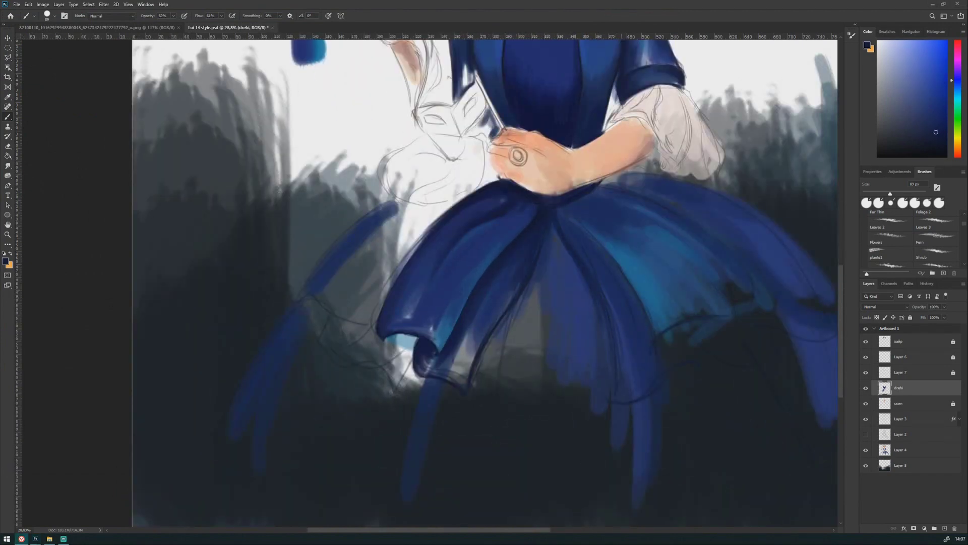
{"action": "left_click", "coordinate": [542, 210], "text": "alt"}
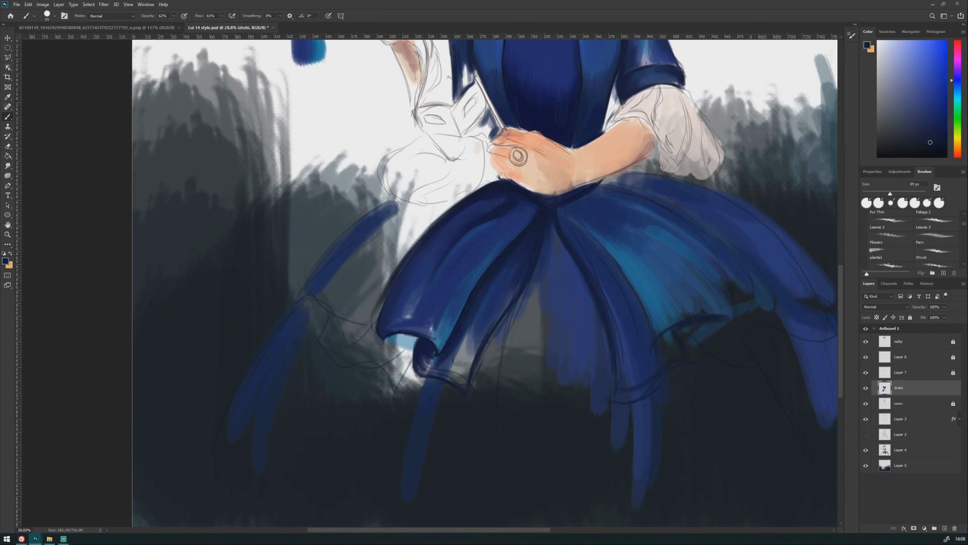
{"action": "left_click", "coordinate": [528, 246], "text": "alt"}
{"action": "key", "text": "bracketright"}
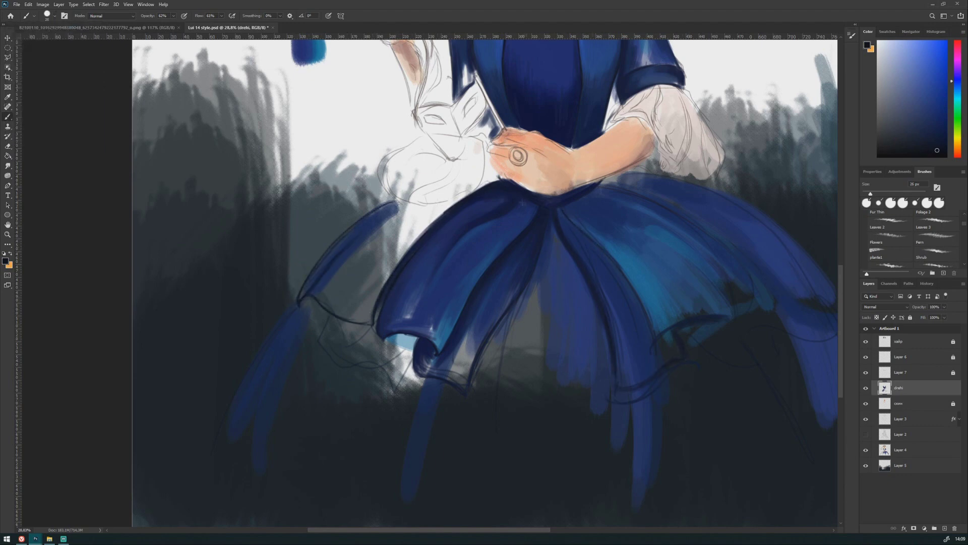
{"action": "left_click_drag", "start_coordinate": [394, 201], "coordinate": [305, 279]}
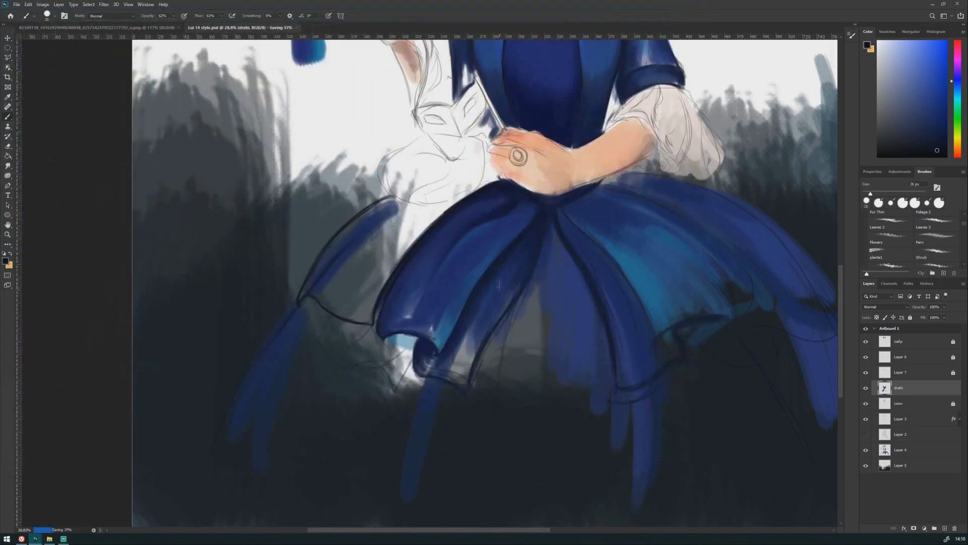
Resize the brush and fill the narrow panel beside the front opening with medium blue down to its hem
{"action": "scroll", "coordinate": [484, 282], "scroll_direction": "down", "scroll_amount": 3}
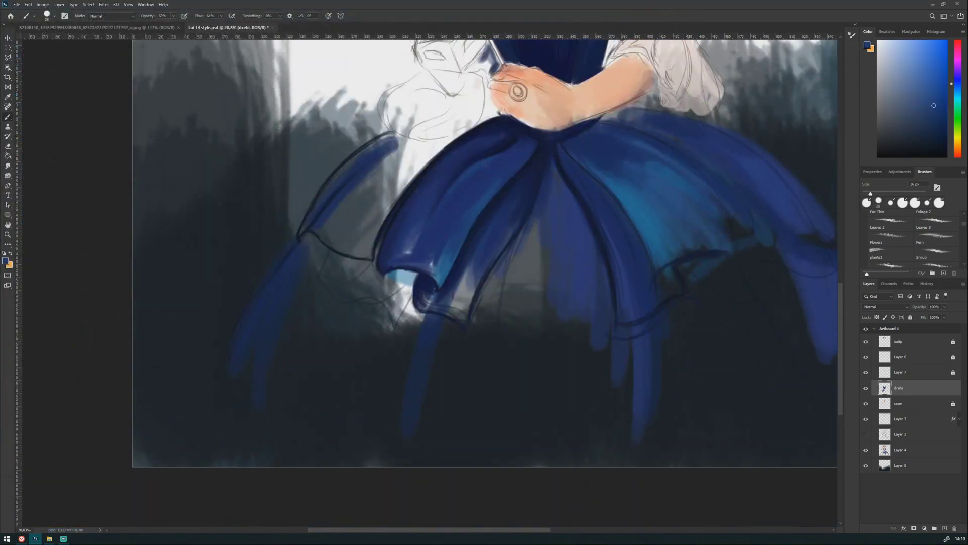
{"action": "left_click", "coordinate": [933, 130]}
{"action": "left_click", "coordinate": [33, 16]}
{"action": "left_click", "coordinate": [50, 95]}
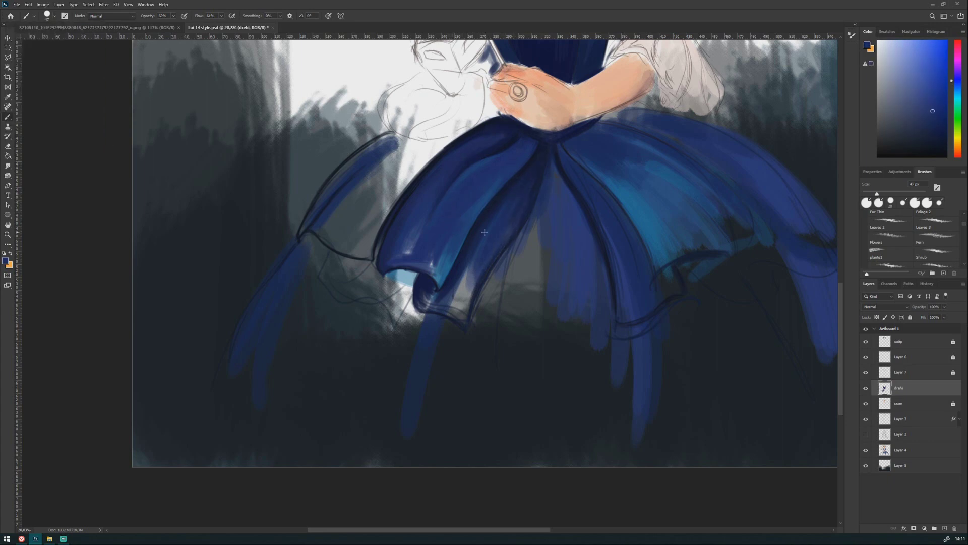
{"action": "left_click", "coordinate": [34, 16]}
{"action": "left_click", "coordinate": [50, 111]}
{"action": "left_click_drag", "start_coordinate": [478, 252], "coordinate": [468, 302]}
{"action": "left_click", "coordinate": [495, 217], "text": "alt"}
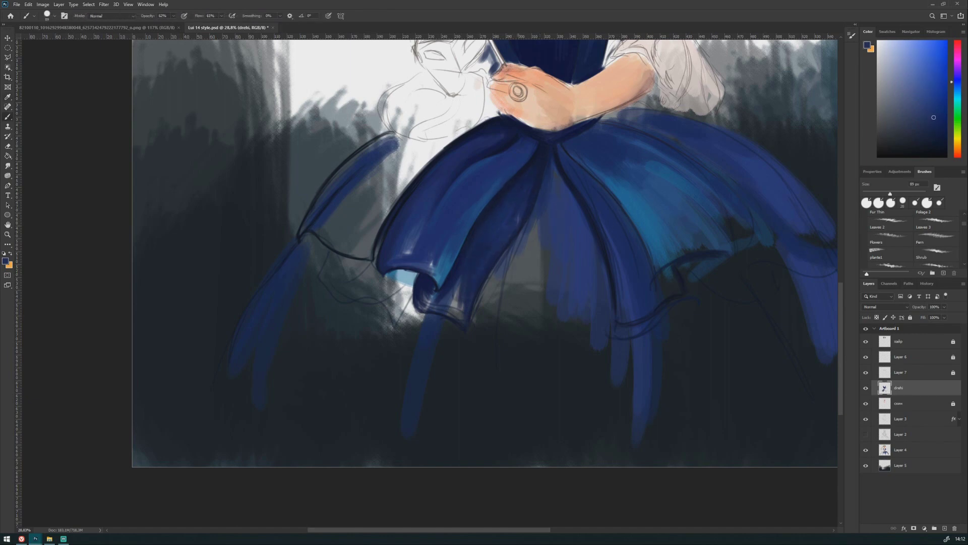
Cover the pale gap beside the curled hem fold and shade the narrow panel with sampled dark blues
{"action": "left_click", "coordinate": [540, 156], "text": "alt"}
{"action": "mouse_move", "coordinate": [460, 272]}
{"action": "left_mouse_down"}
{"action": "mouse_move", "coordinate": [429, 303]}
{"action": "mouse_move", "coordinate": [448, 308]}
{"action": "left_mouse_up"}
{"action": "left_click", "coordinate": [502, 200], "text": "alt"}
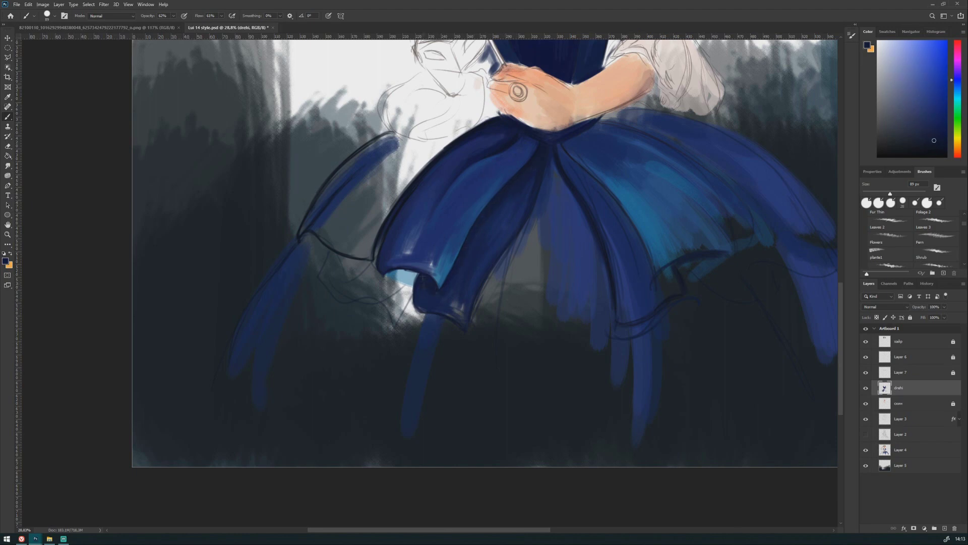
{"action": "left_click", "coordinate": [513, 150], "text": "alt"}
{"action": "left_click", "coordinate": [452, 238], "text": "alt"}
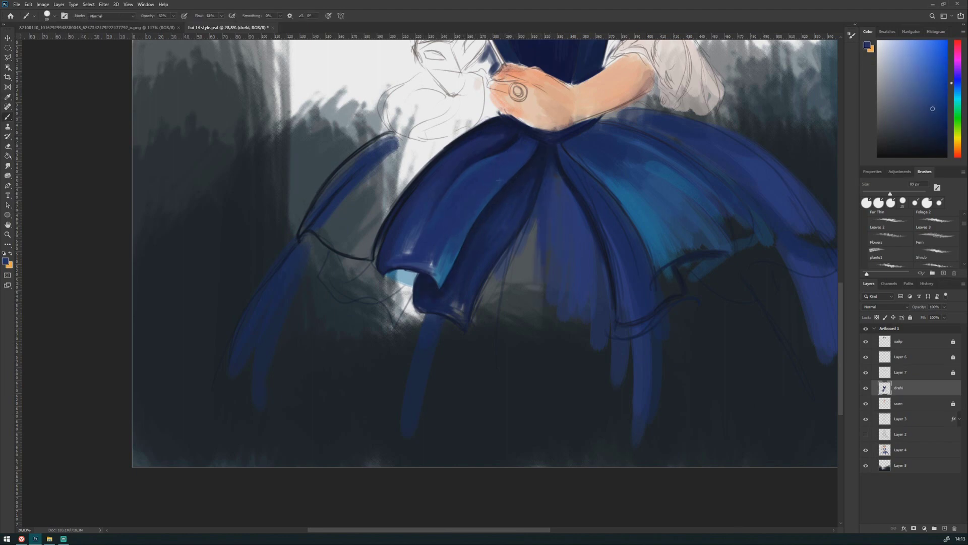
Darken the outer seam and hem edge of the opposite teal panel, and strengthen the waistline below the hand
{"action": "left_click", "coordinate": [645, 220], "text": "alt"}
{"action": "left_click_drag", "start_coordinate": [729, 152], "coordinate": [657, 276]}
{"action": "left_click", "coordinate": [46, 16]}
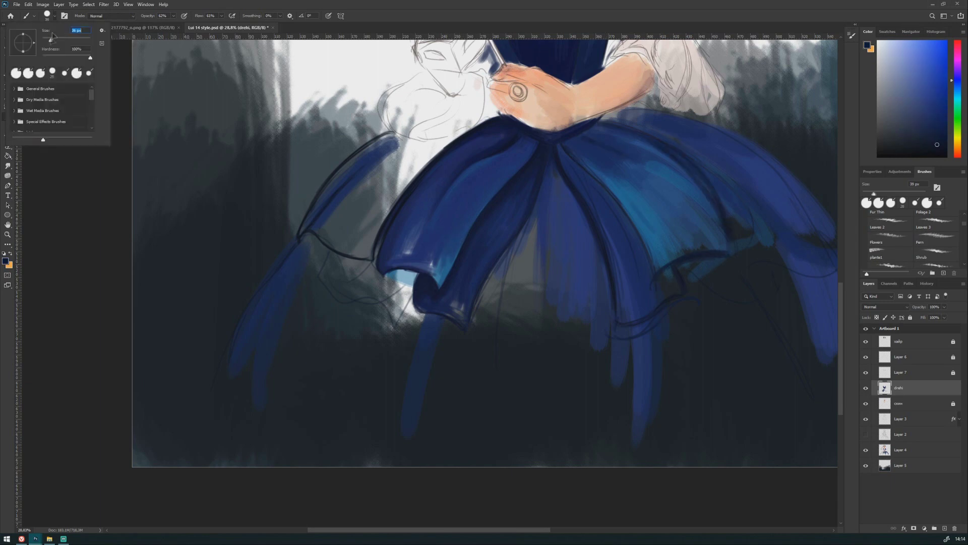
{"action": "left_click", "coordinate": [428, 164], "text": "alt"}
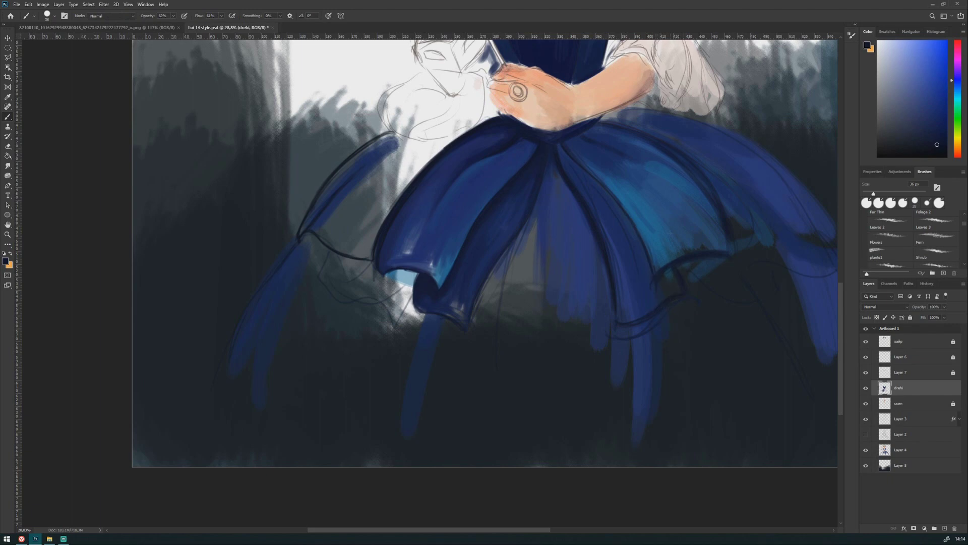
{"action": "left_click", "coordinate": [520, 176], "text": "alt"}
{"action": "left_click_drag", "start_coordinate": [603, 115], "coordinate": [526, 132]}
Enlarge the brush to 77 px and shade the fold beside the teal panel down to its hem curl with sampled blues
{"action": "key", "text": "bracketright"}
{"action": "key", "text": "bracketright"}
{"action": "key", "text": "bracketright"}
{"action": "key", "text": "bracketright"}
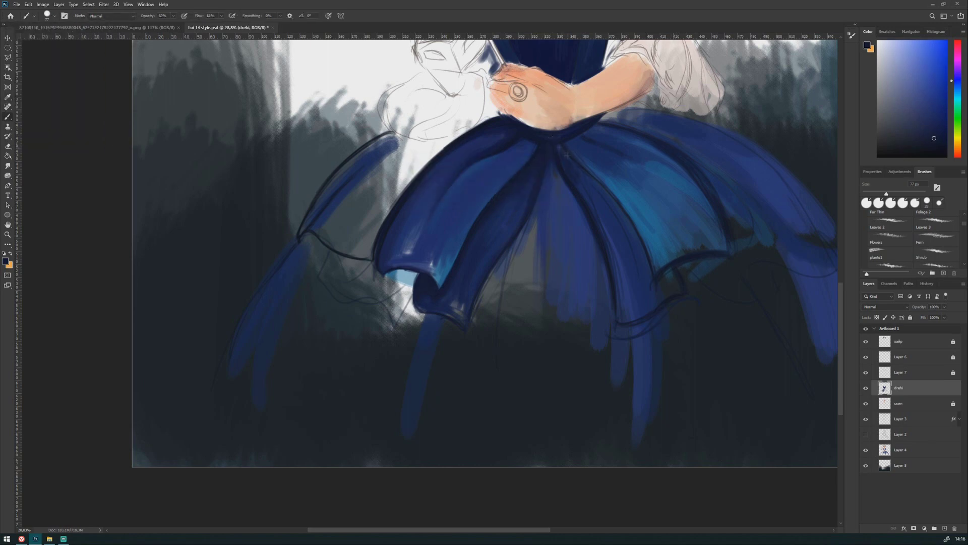
{"action": "left_click", "coordinate": [620, 212], "text": "alt"}
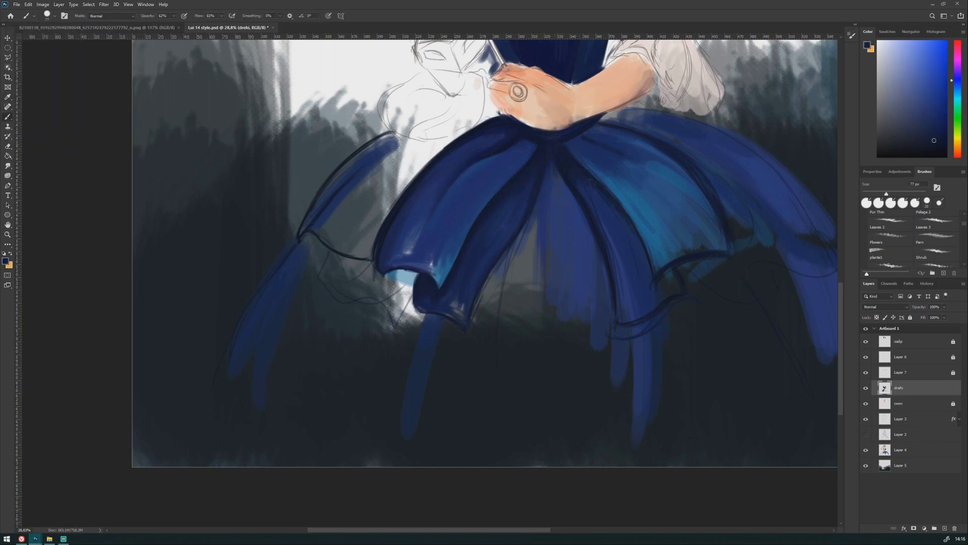
{"action": "mouse_move", "coordinate": [636, 234]}
{"action": "left_mouse_down"}
{"action": "mouse_move", "coordinate": [651, 274]}
{"action": "mouse_move", "coordinate": [673, 280]}
{"action": "left_mouse_up"}
{"action": "left_click", "coordinate": [671, 278], "text": "alt"}
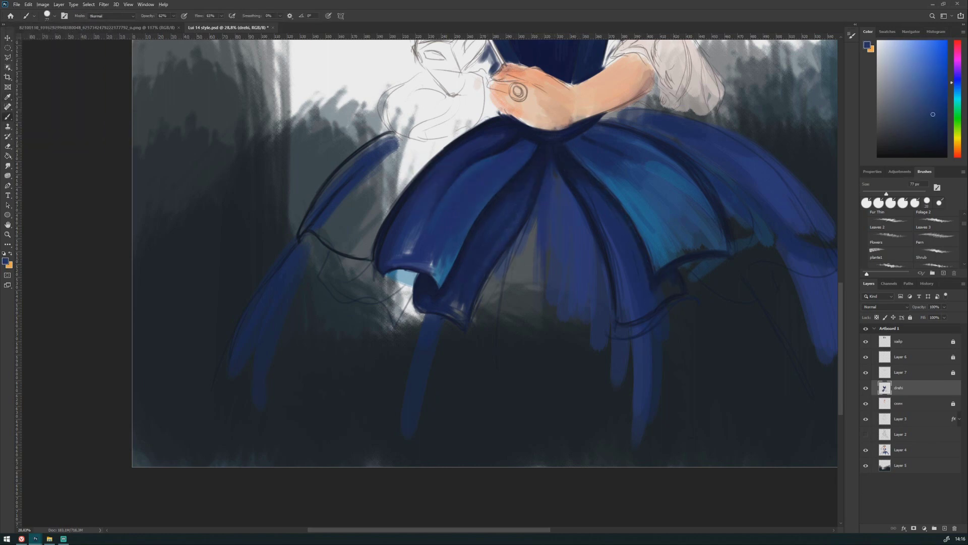